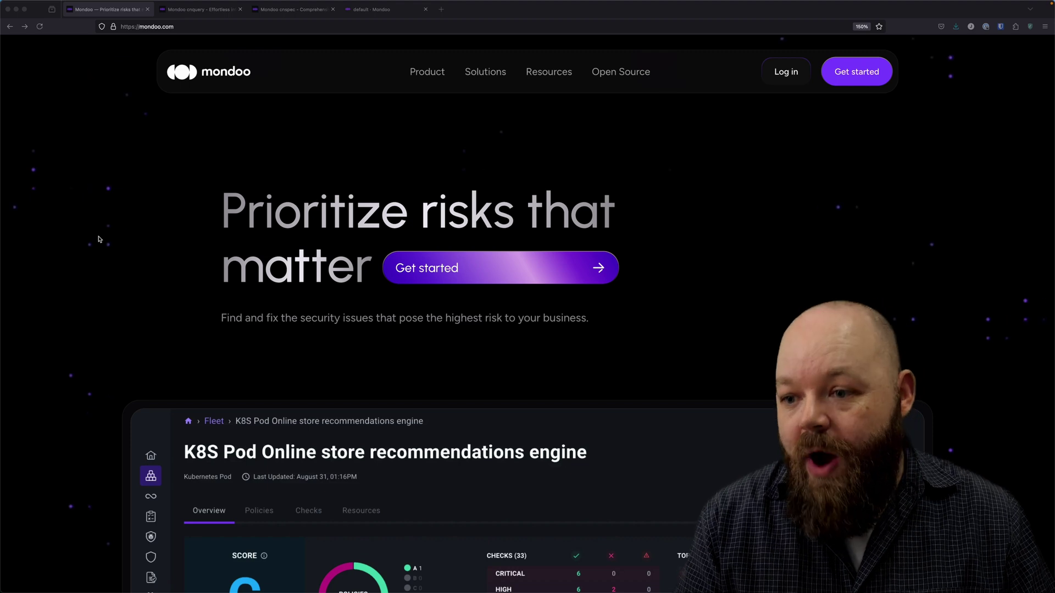
pyautogui.scroll(-2, 105, 238)
pyautogui.scroll(-3, 106, 239)
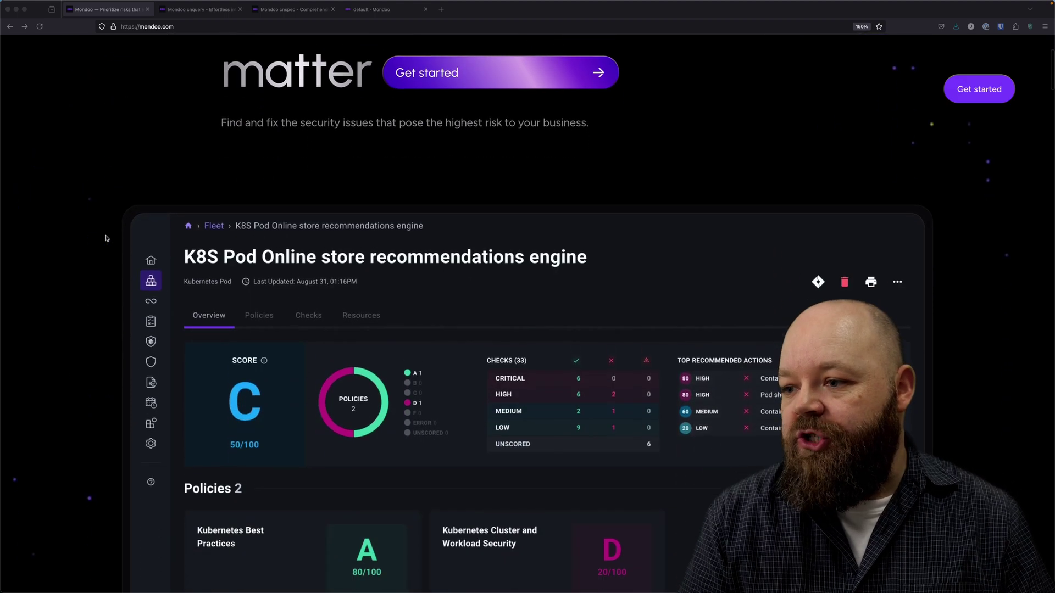
pyautogui.scroll(-2, 105, 238)
pyautogui.scroll(-1, 105, 238)
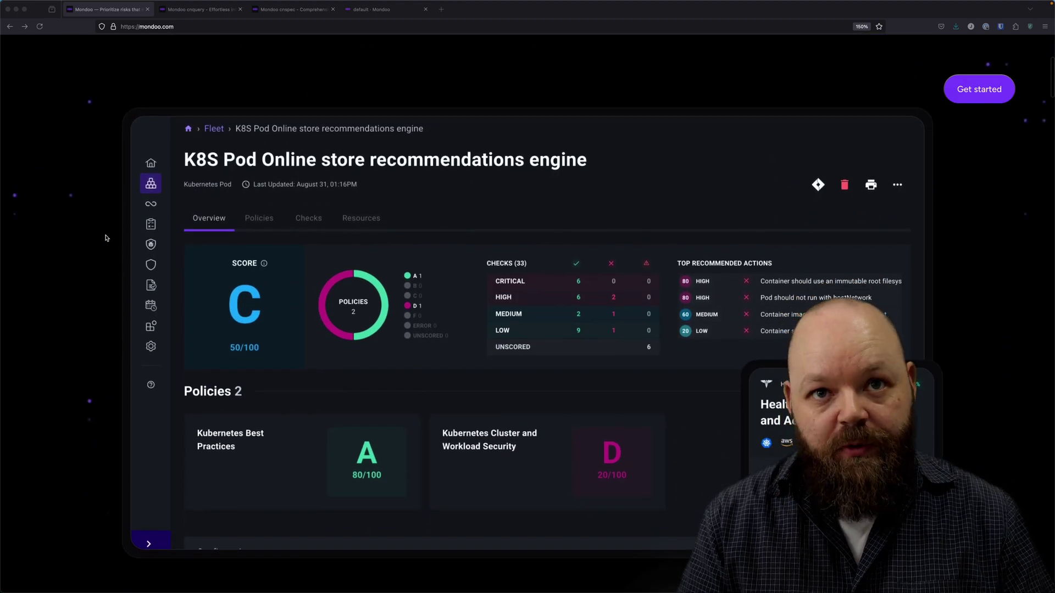
pyautogui.scroll(-4, 105, 239)
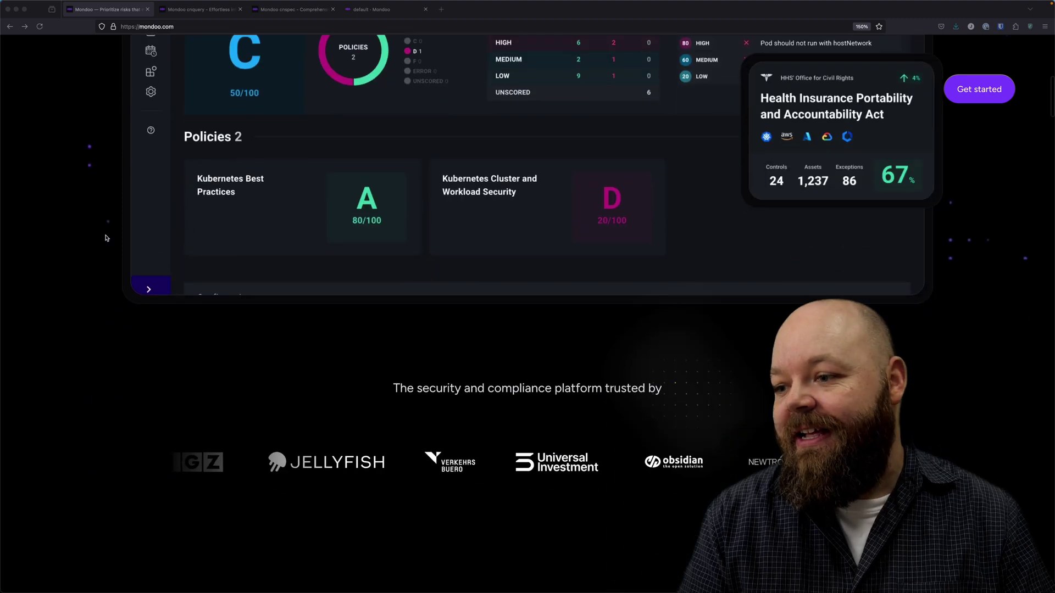
pyautogui.scroll(-2, 105, 239)
pyautogui.scroll(-1, 106, 238)
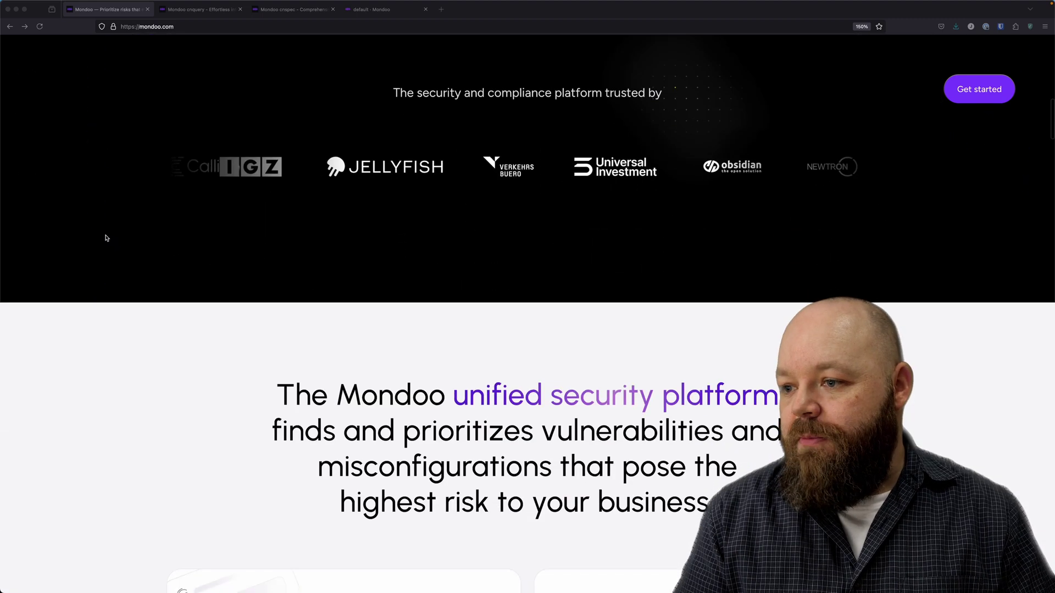
pyautogui.scroll(-3, 105, 238)
pyautogui.scroll(-6, 106, 238)
pyautogui.scroll(-1, 106, 238)
pyautogui.scroll(-2, 106, 239)
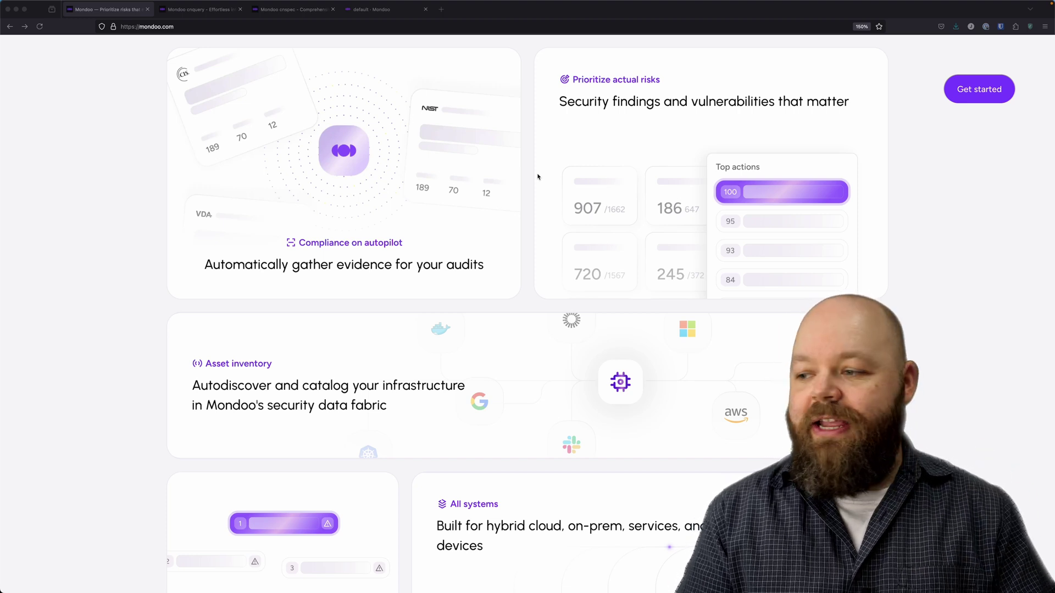
pyautogui.scroll(-2, 538, 176)
pyautogui.scroll(-3, 537, 177)
pyautogui.scroll(-5, 537, 177)
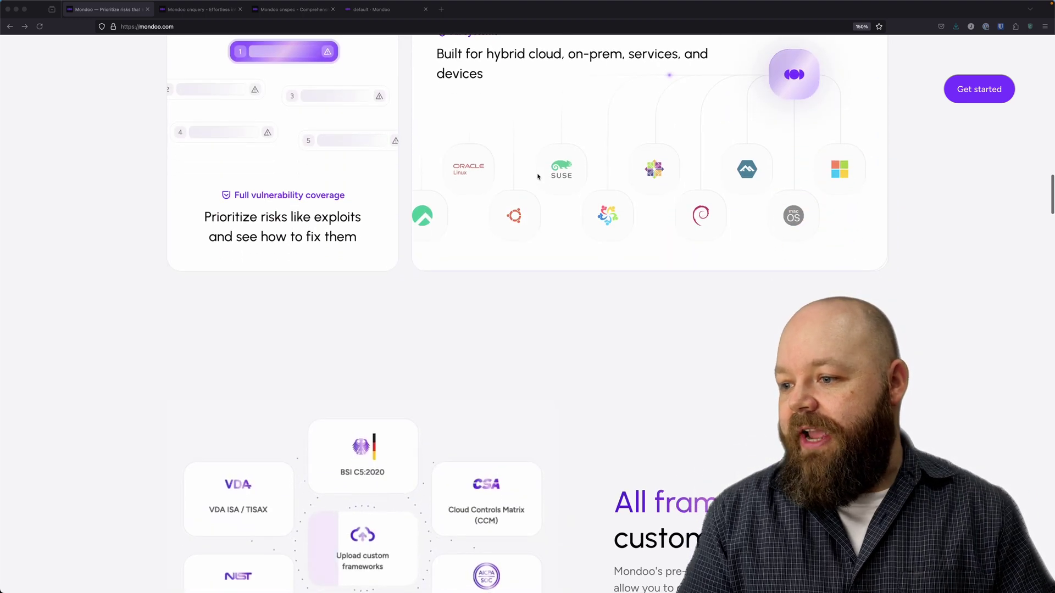
pyautogui.scroll(-5, 538, 177)
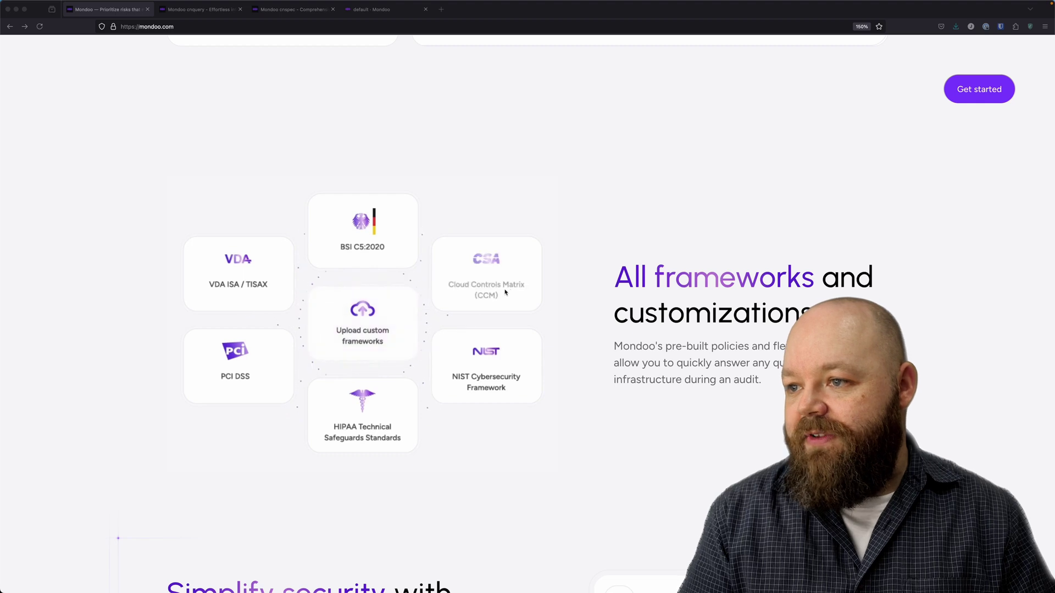
pyautogui.scroll(-5, 565, 286)
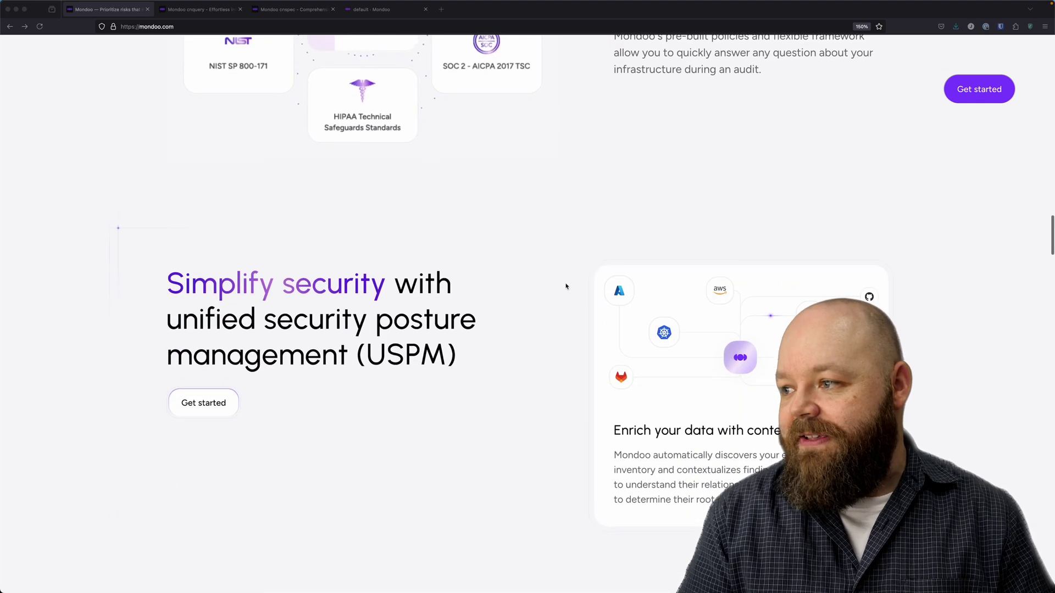
pyautogui.scroll(-5, 565, 286)
pyautogui.scroll(-3, 552, 329)
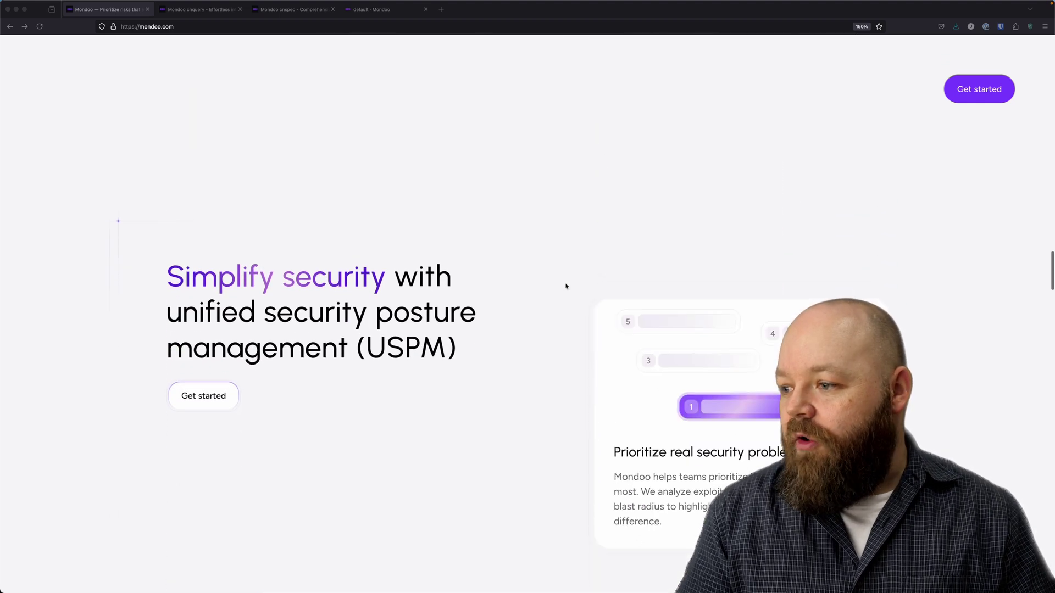
pyautogui.scroll(-3, 547, 345)
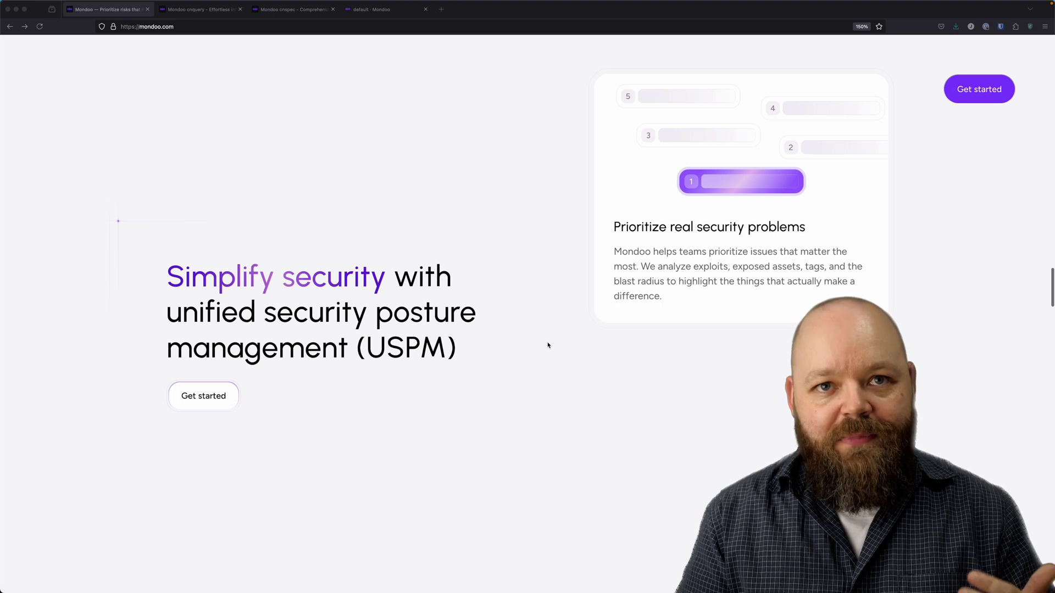
pyautogui.scroll(1, 547, 345)
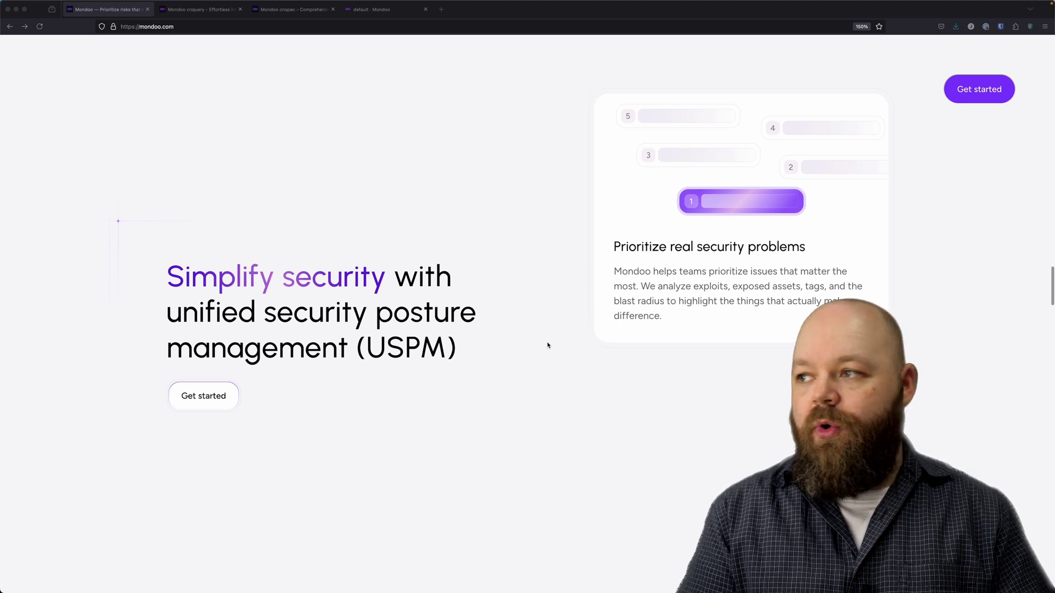
pyautogui.scroll(5, 547, 345)
pyautogui.scroll(5, 547, 345)
pyautogui.scroll(5, 548, 345)
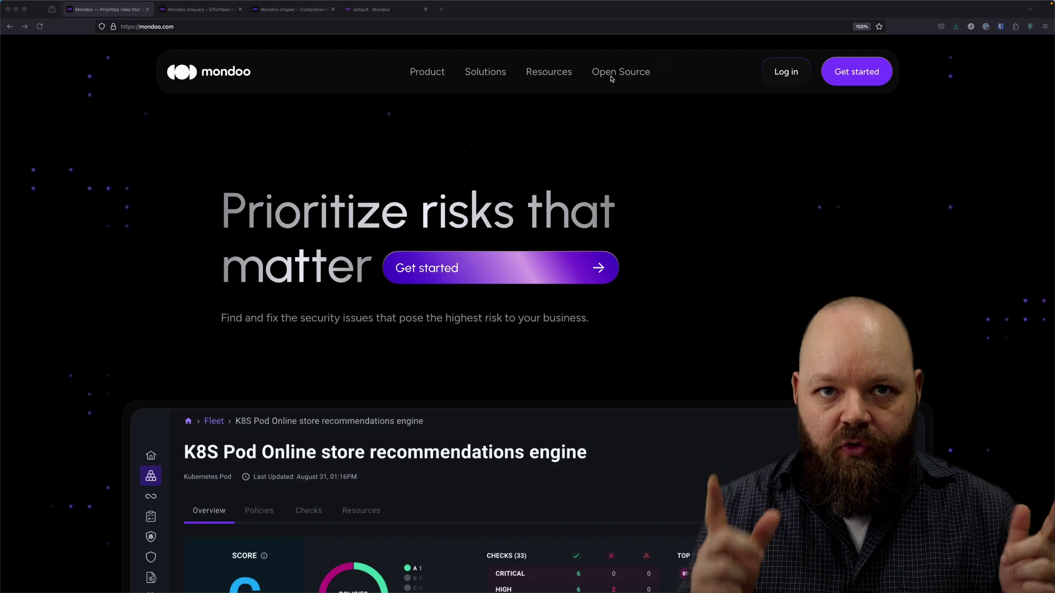
# - Compare the cnquery and cnspec product pages, then open cnspec's Get Started installation docs
pyautogui.click(218, 12)
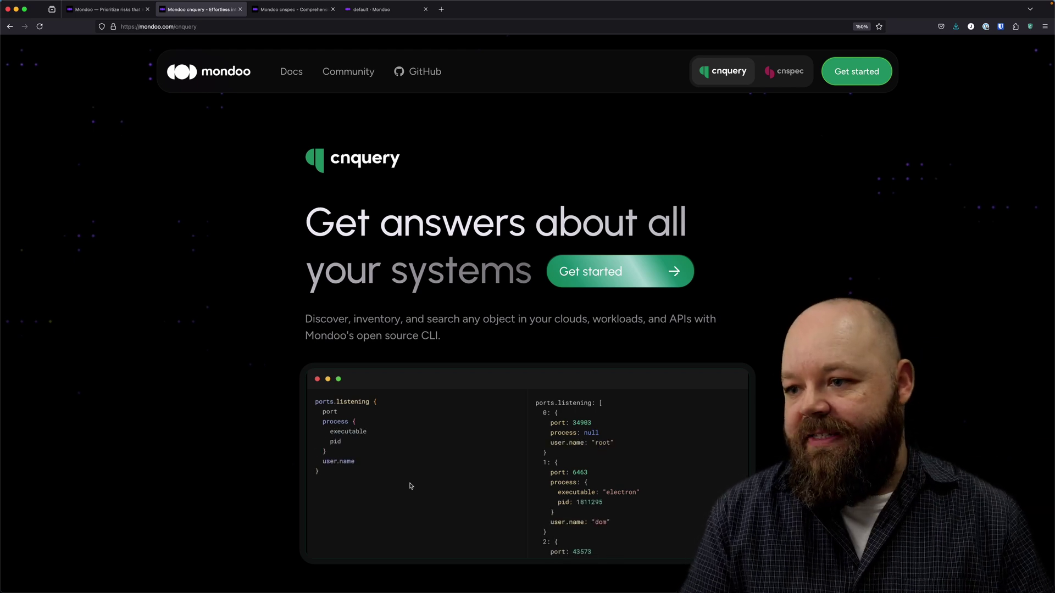
pyautogui.scroll(-1, 277, 363)
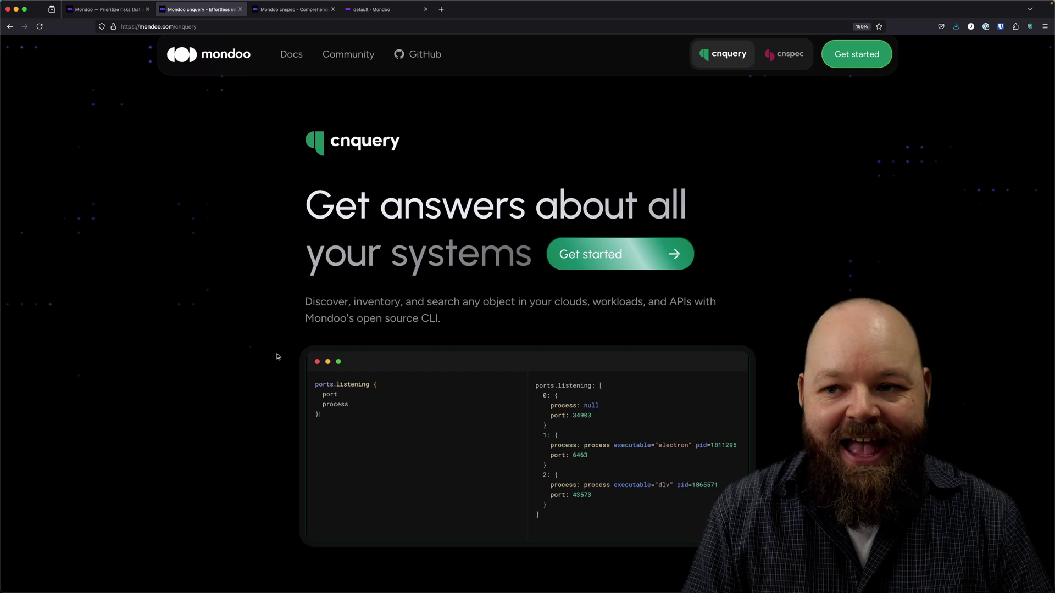
pyautogui.click(305, 9)
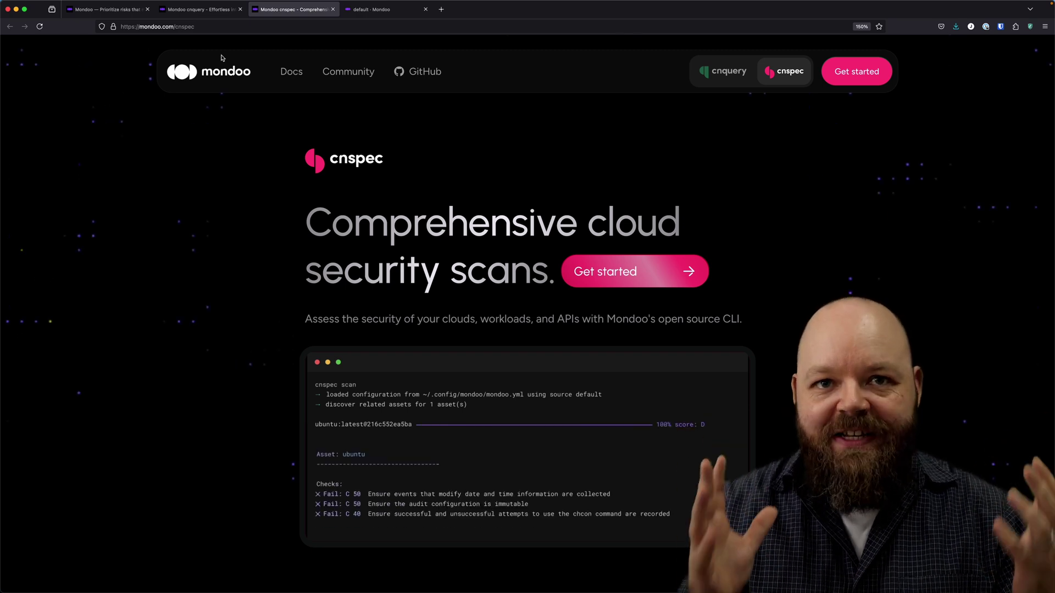
pyautogui.scroll(-1, 227, 99)
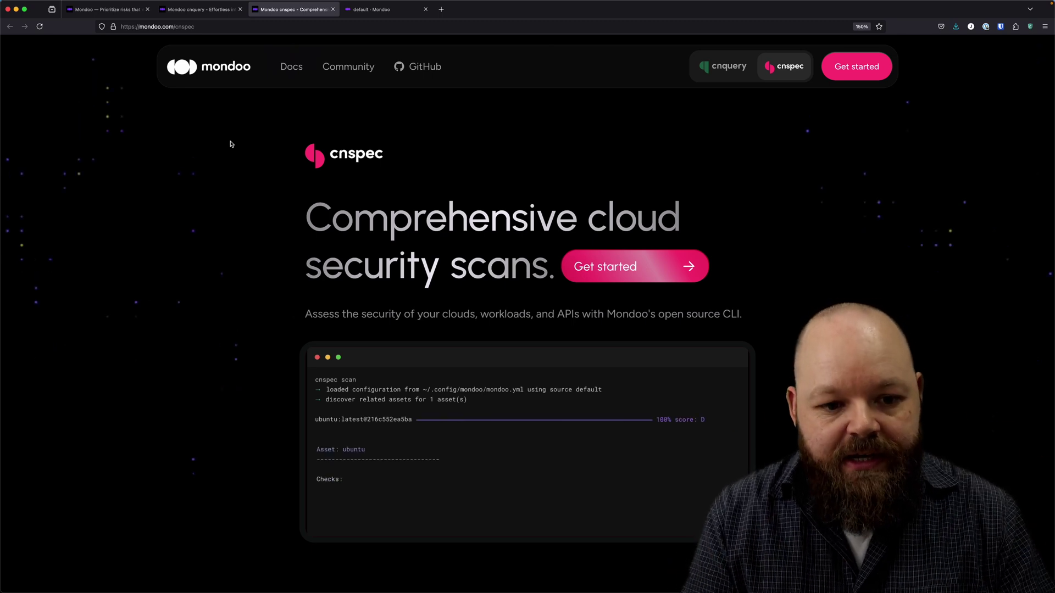
pyautogui.click(205, 12)
pyautogui.click(292, 10)
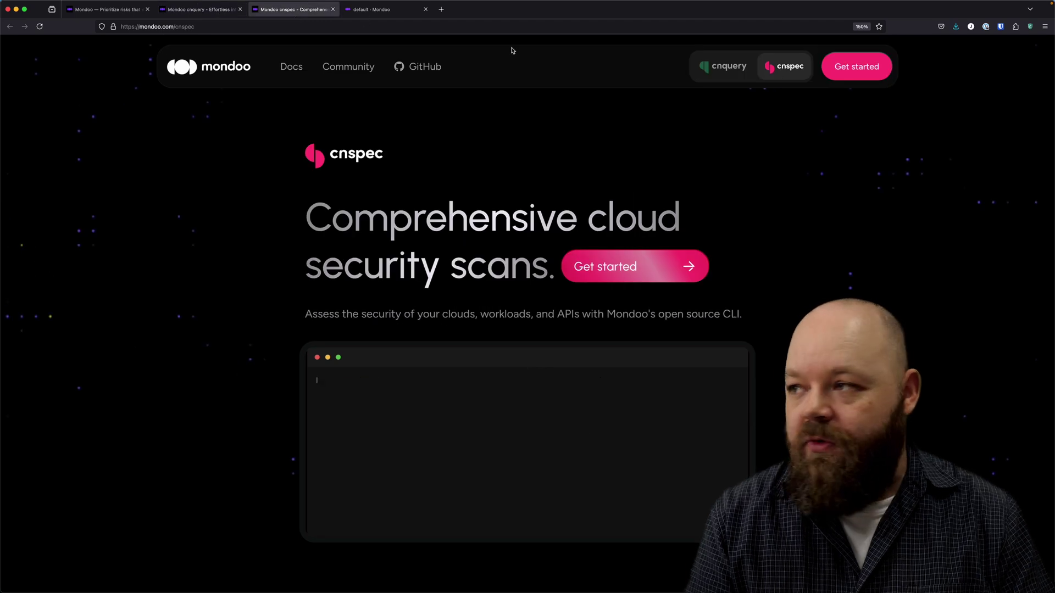
pyautogui.click(857, 75)
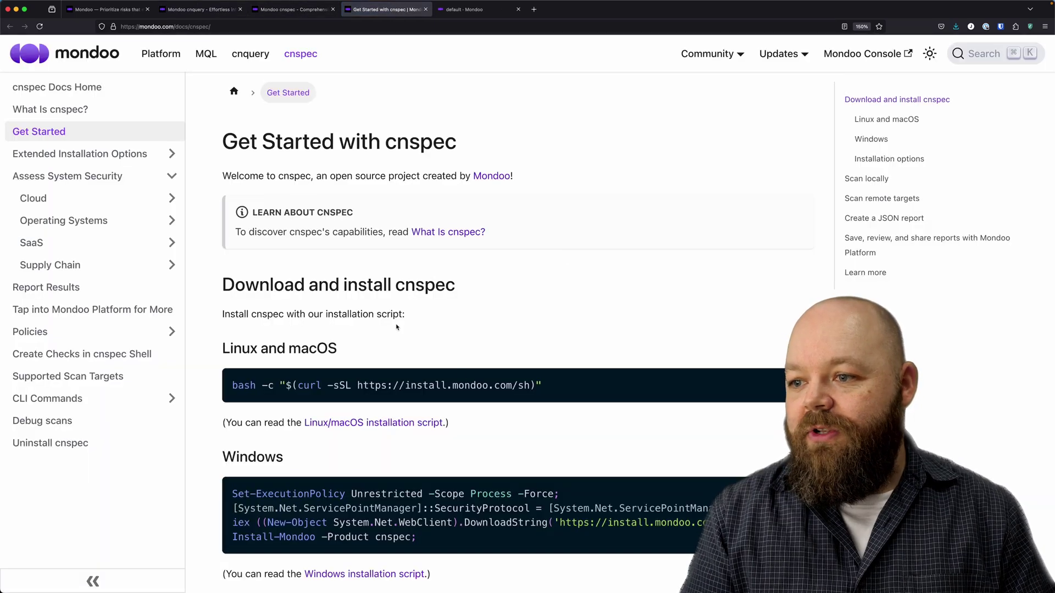
pyautogui.scroll(-2, 396, 327)
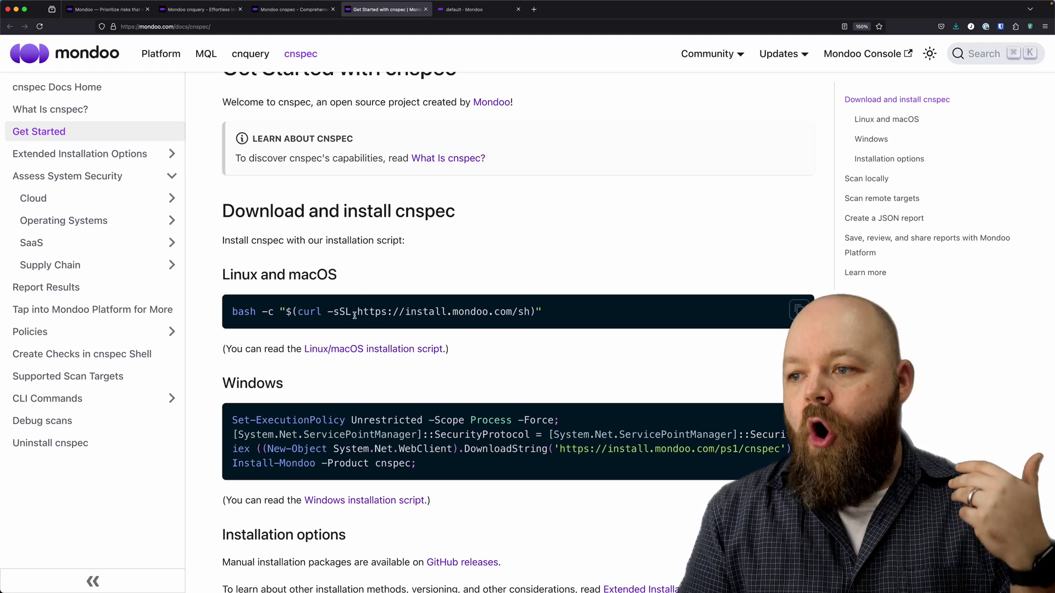
pyautogui.moveTo(387, 385)
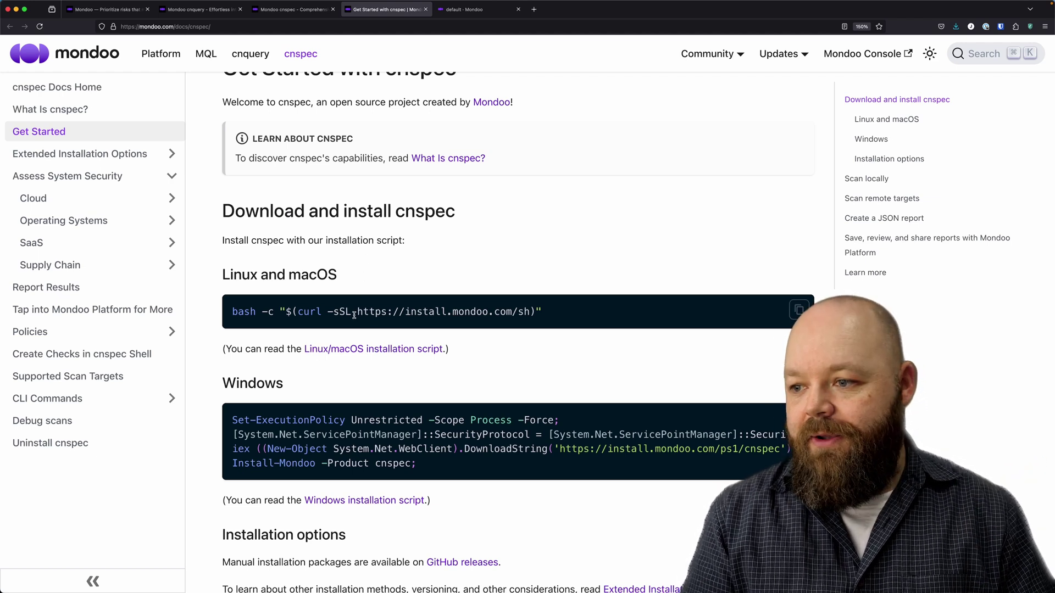
pyautogui.scroll(-1, 354, 316)
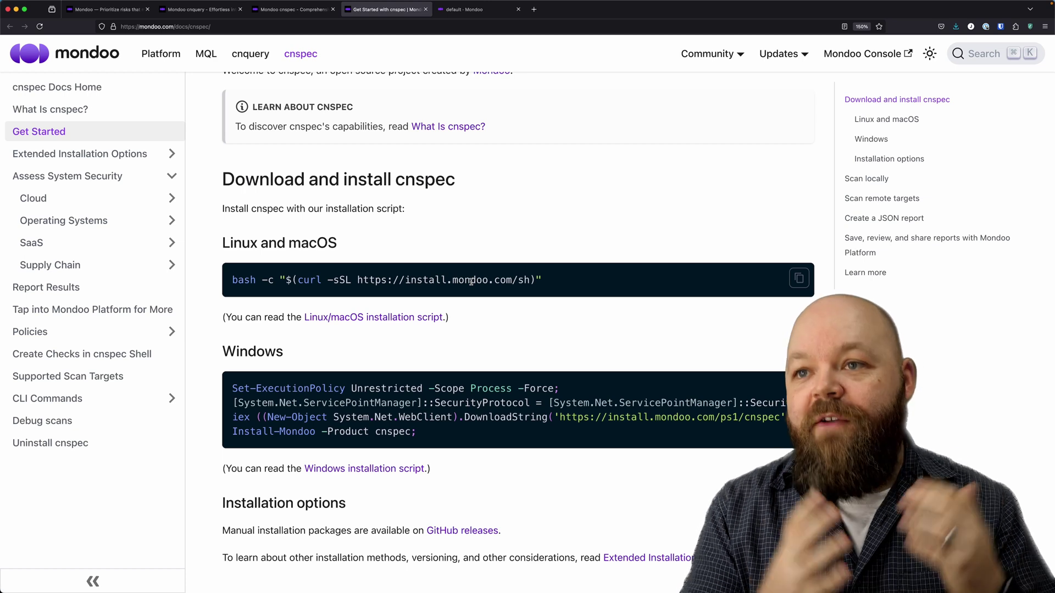
# - In the terminal, check the cnspec (11.16.1) and cnquery versions, then clear the screen
pyautogui.press('super+Tab')
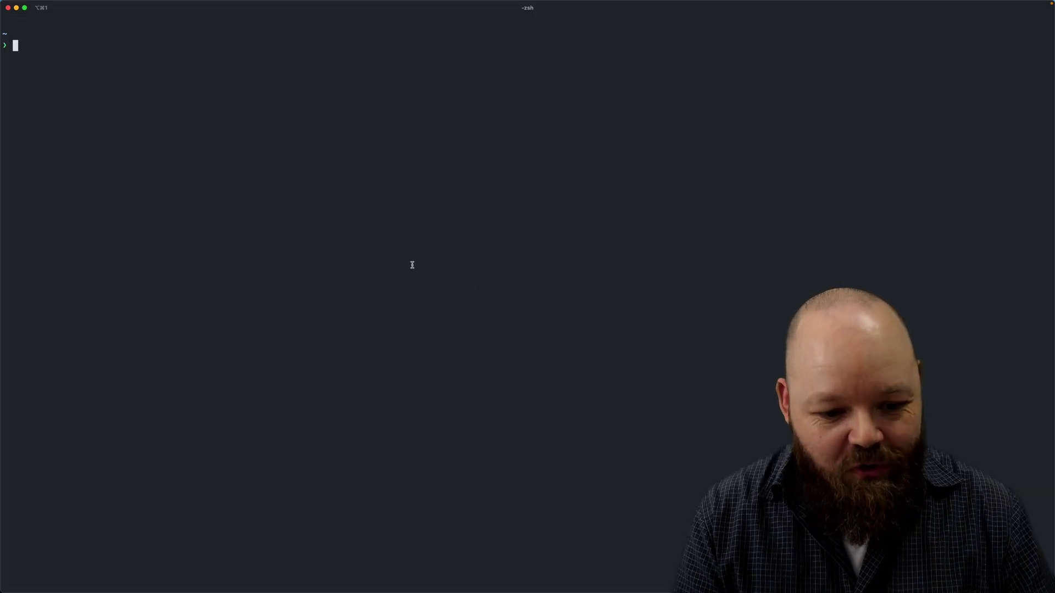
pyautogui.write('cnspec')
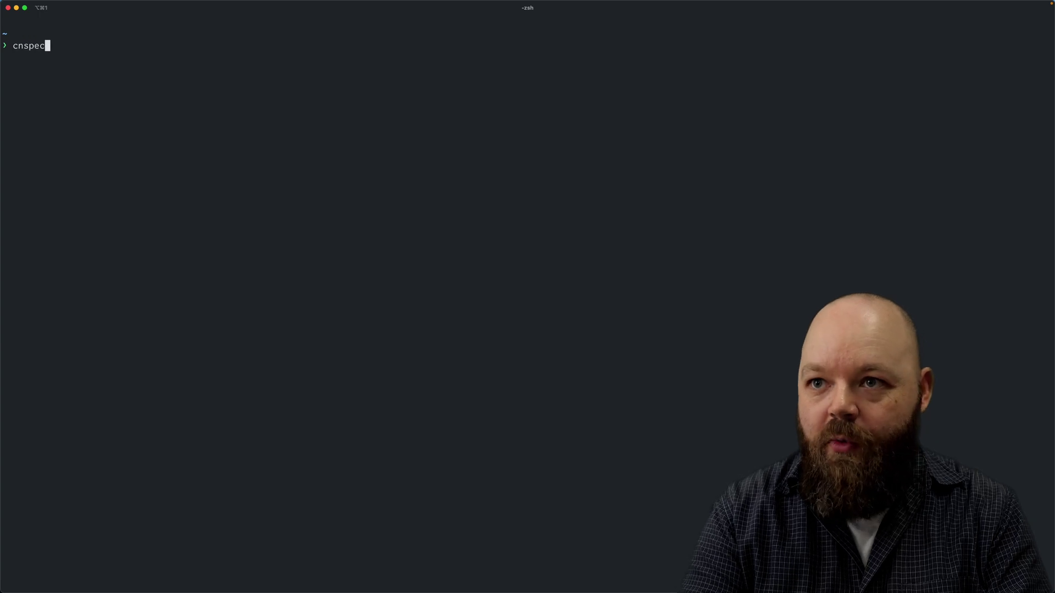
pyautogui.write(' version')
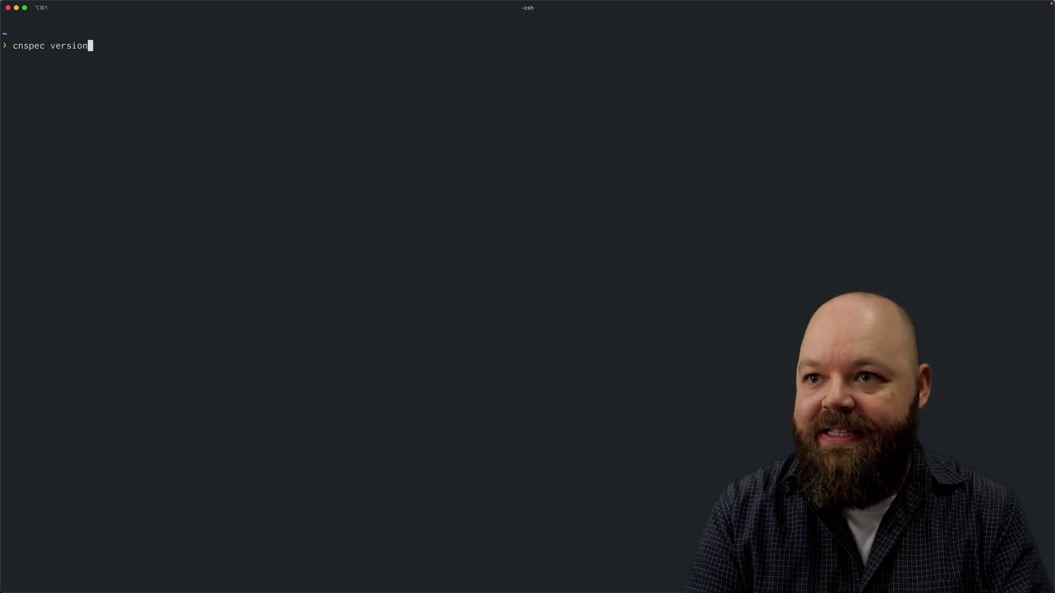
pyautogui.press('Return')
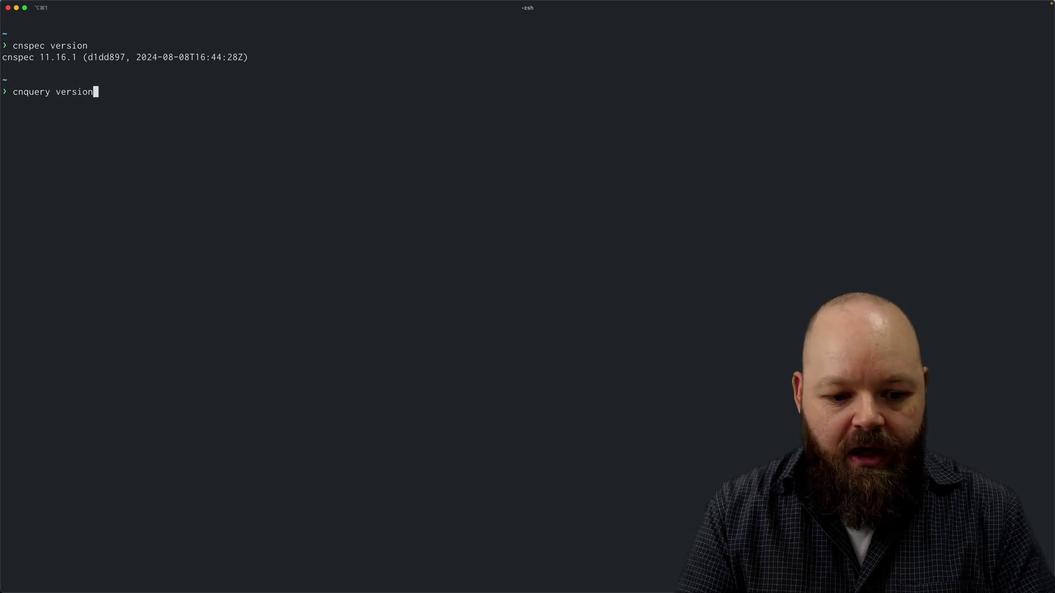
pyautogui.press('Return')
pyautogui.hotkey('ctrl', 'l')
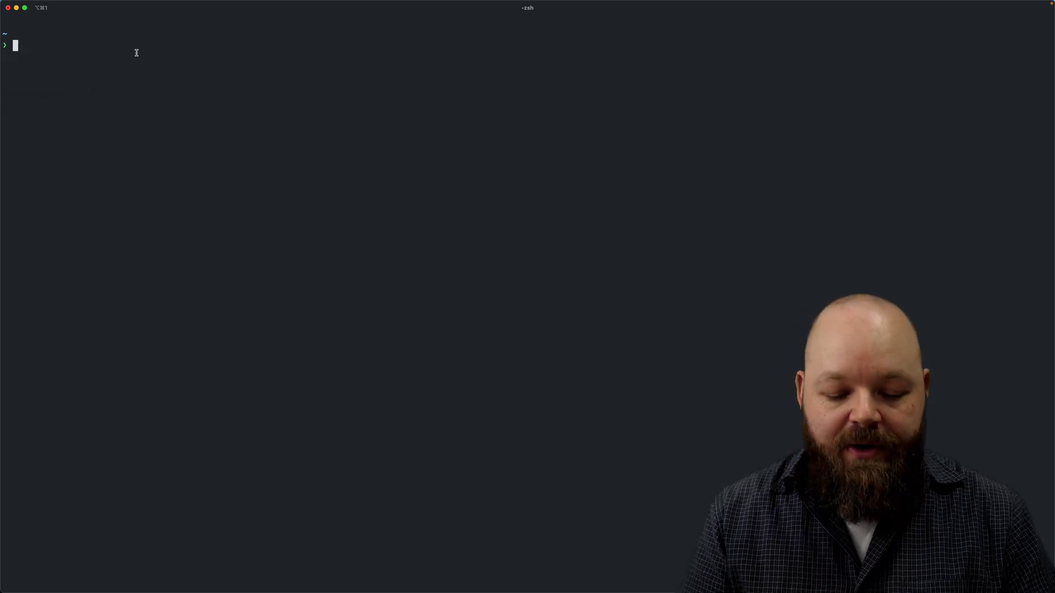
pyautogui.write('cnspe')
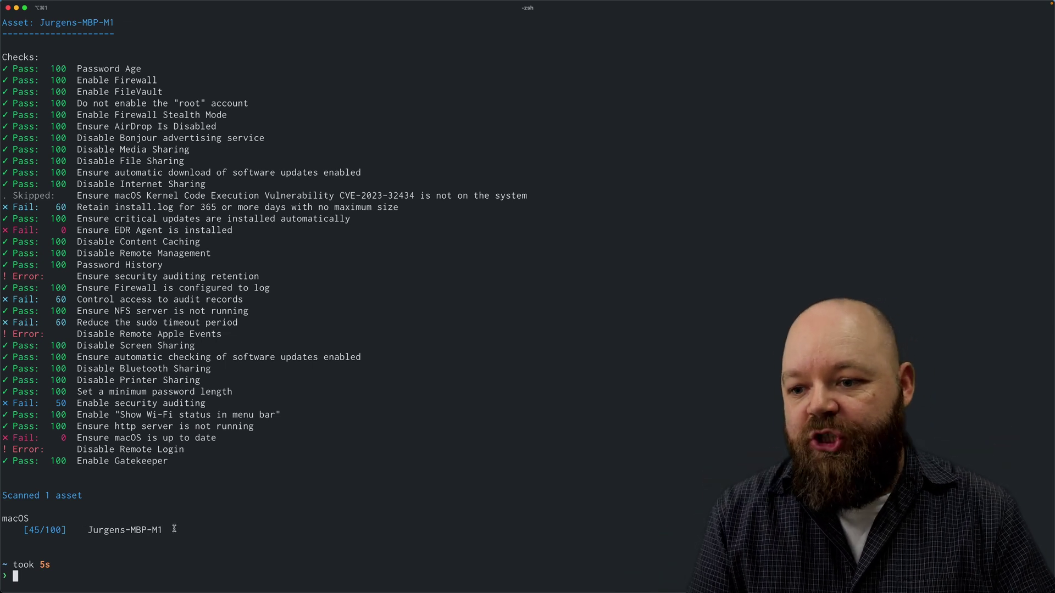
# - Rerun 'cnspec scan local' with sudo, entering the account password
pyautogui.press('Up')
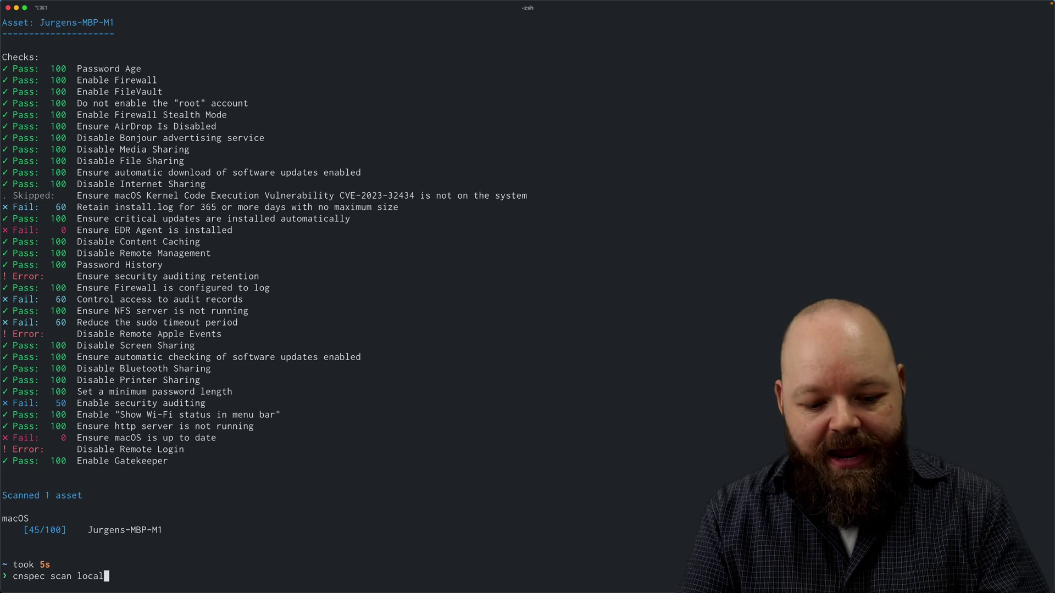
pyautogui.hotkey('ctrl', 'a')
pyautogui.write('sudo')
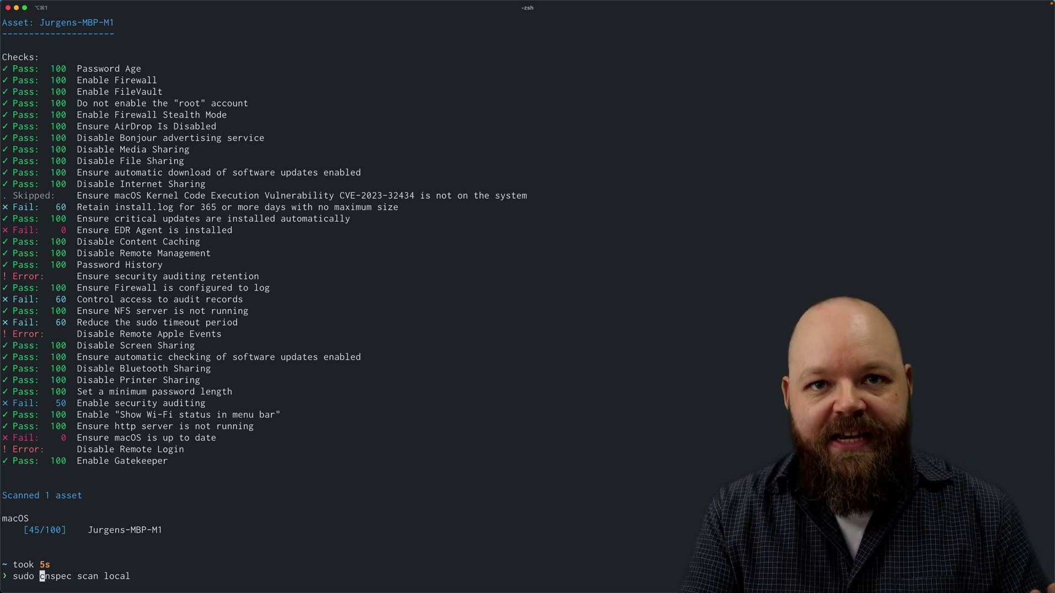
pyautogui.press('Return')
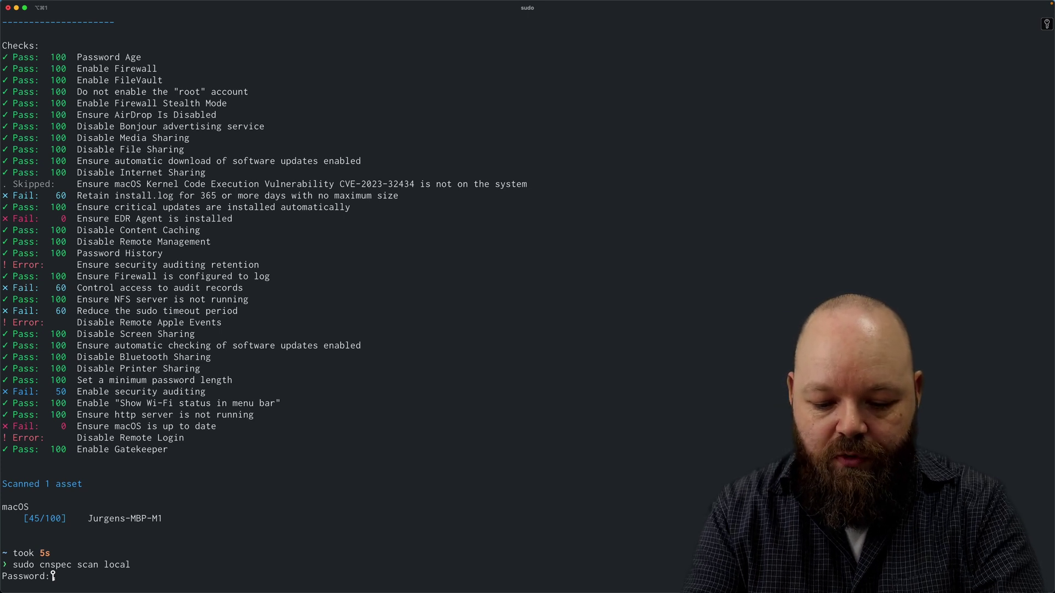
pyautogui.press('Return')
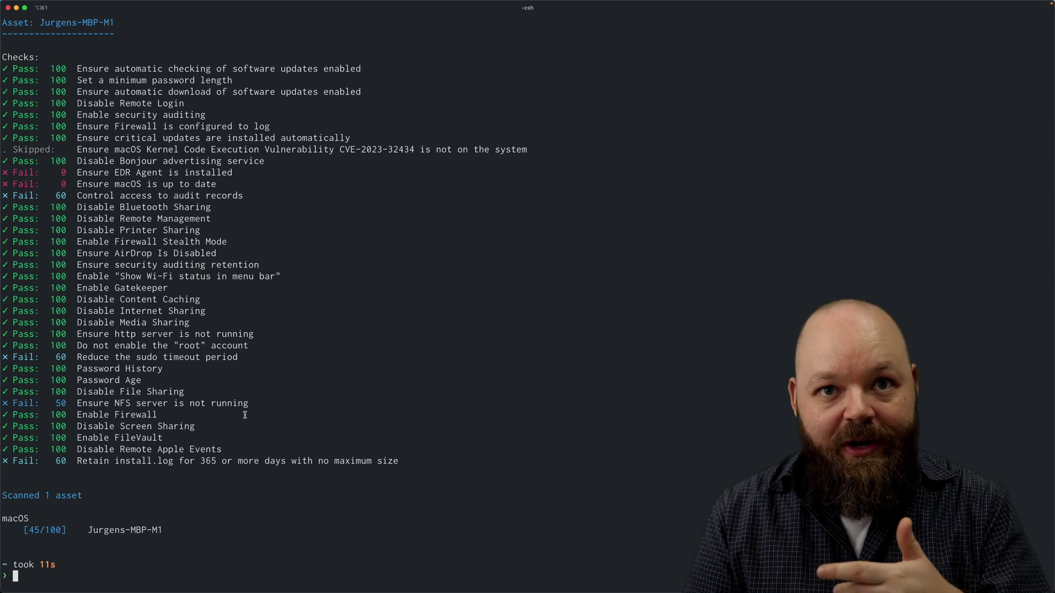
pyautogui.write('clear')
# - Clear the screen and run cnquery with 'services.list { name running }' against the local Mac
pyautogui.press('Return')
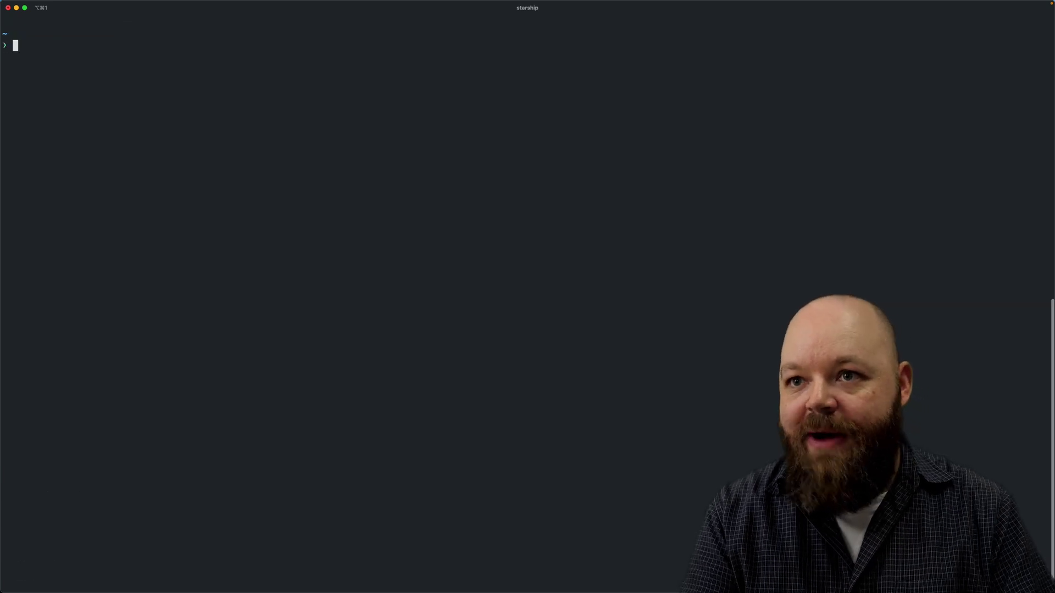
pyautogui.write('c')
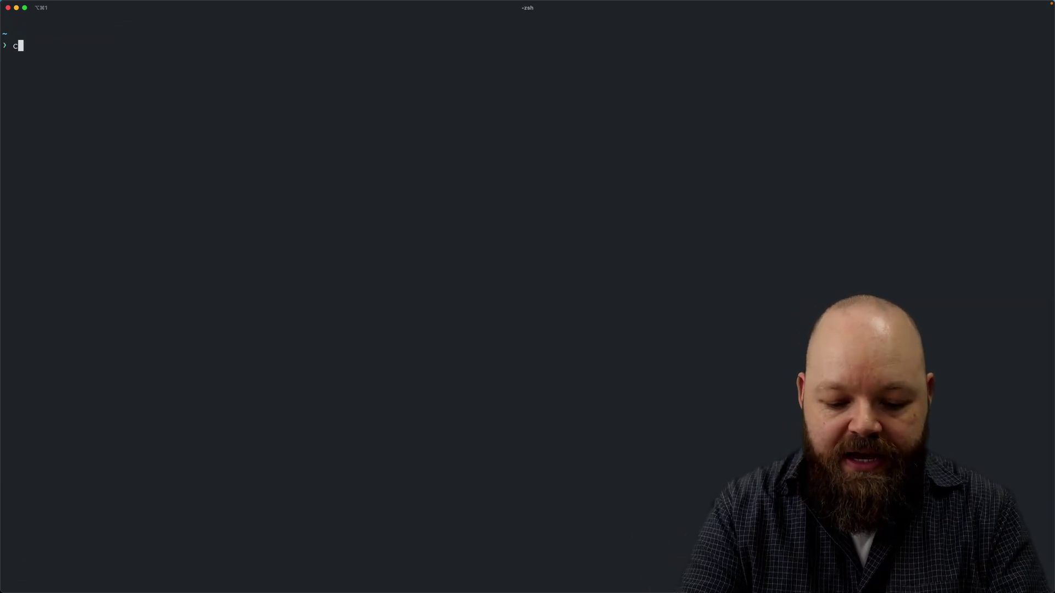
pyautogui.write('nquery ')
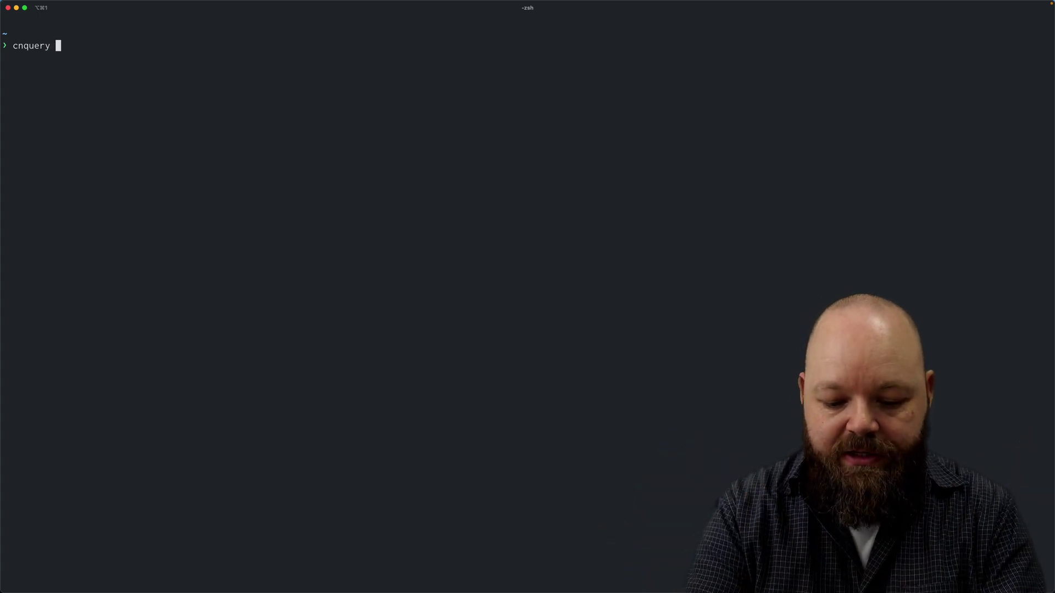
pyautogui.write('run local ')
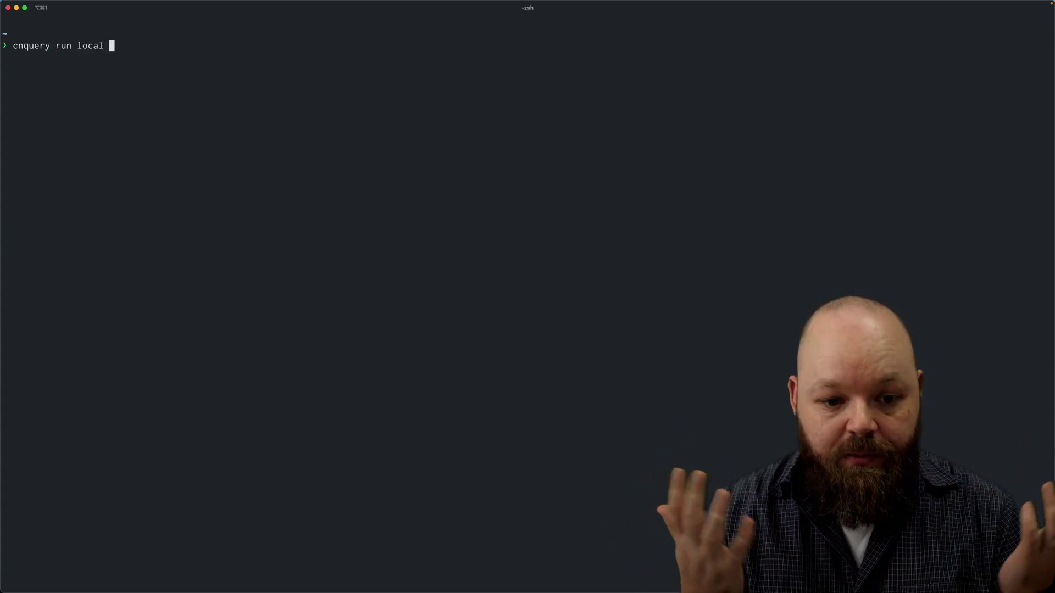
pyautogui.write('-')
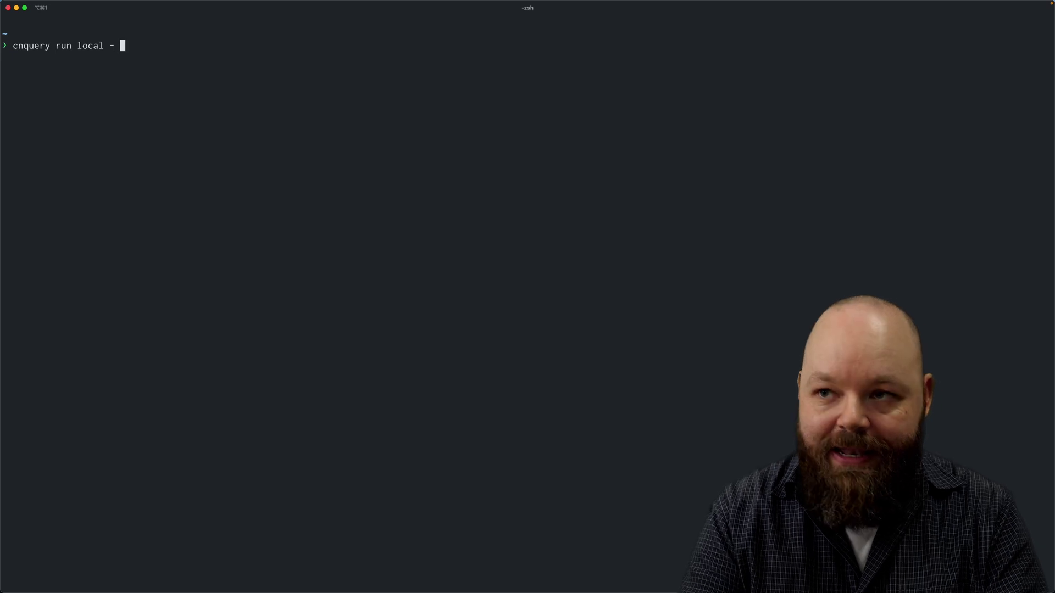
pyautogui.write('c "s')
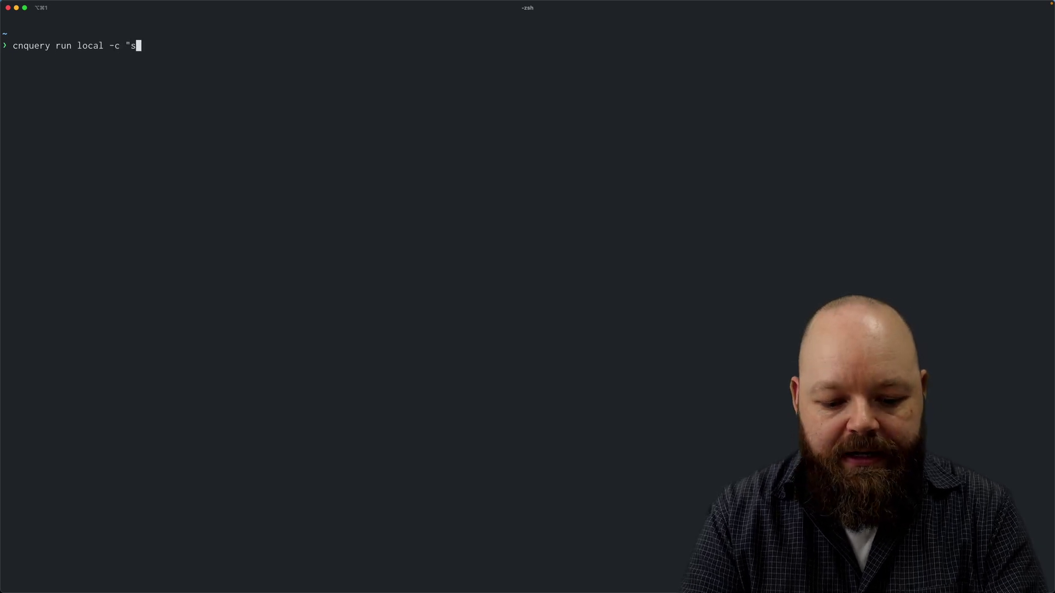
pyautogui.write('ervices.l')
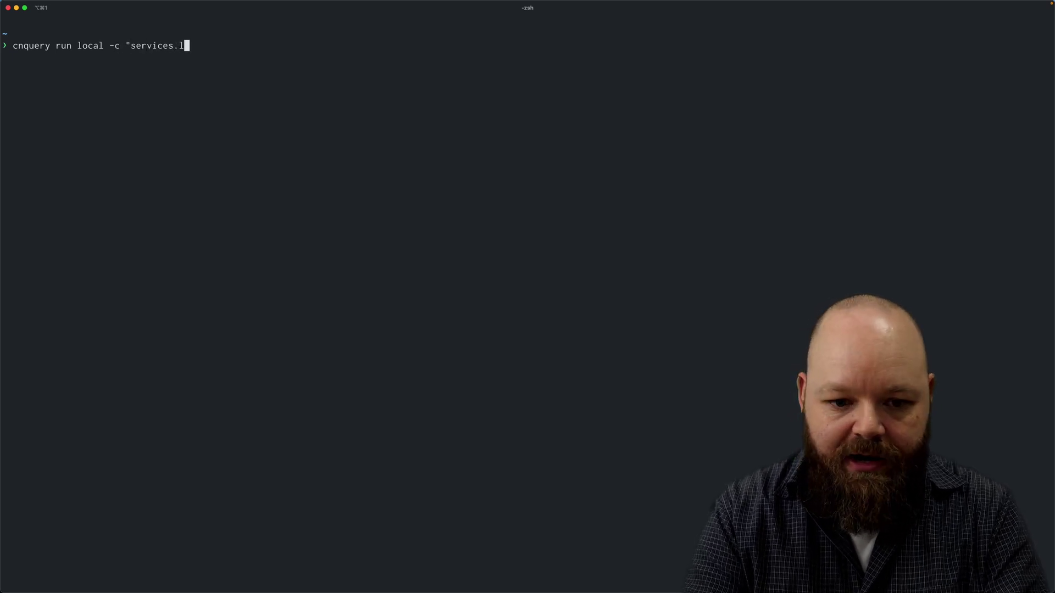
pyautogui.write('ist ')
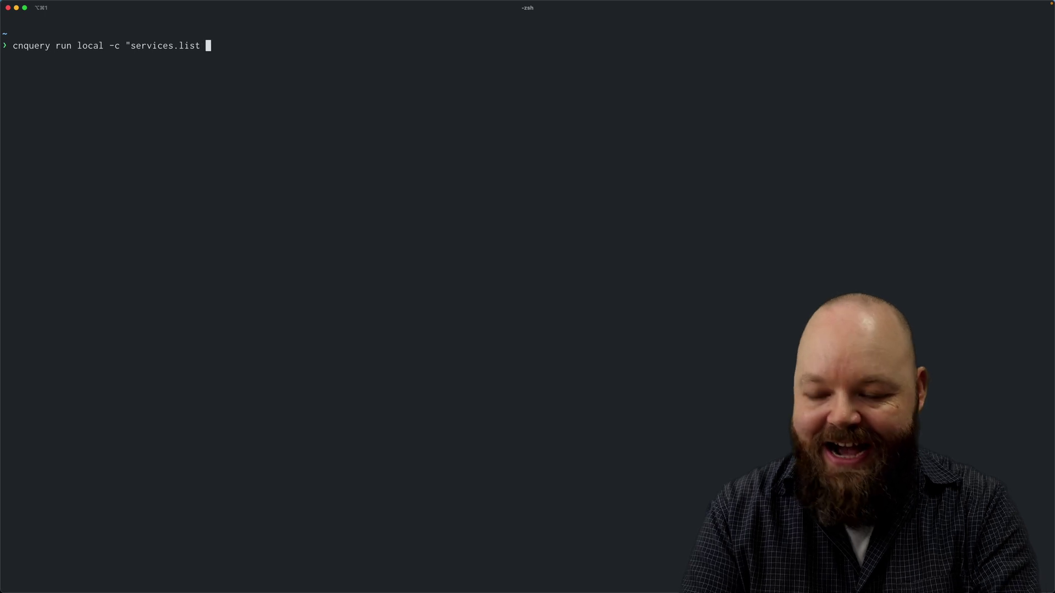
pyautogui.write('{ name r')
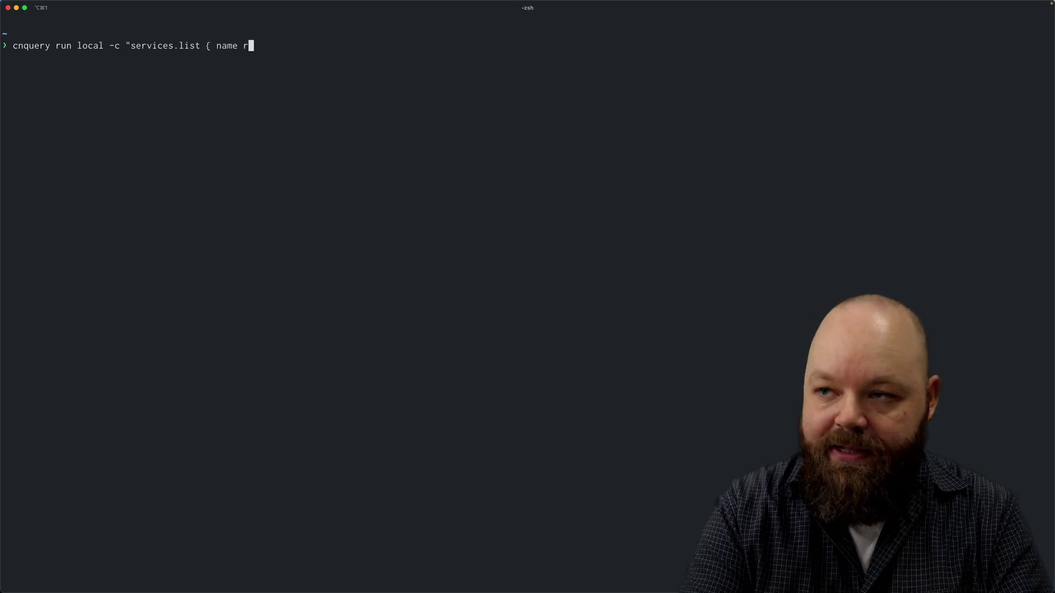
pyautogui.write('unning }')
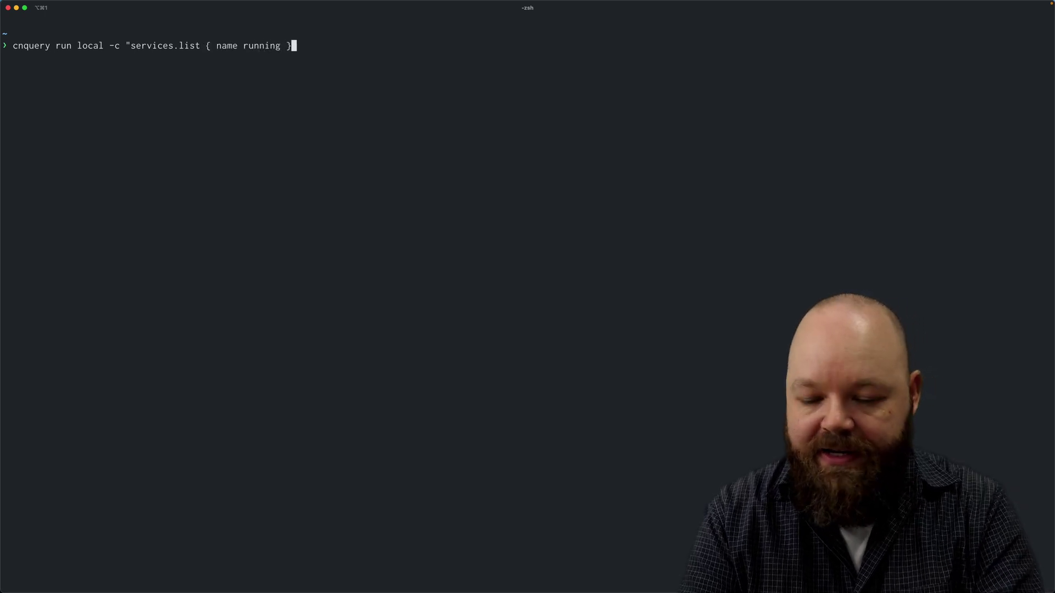
pyautogui.write('"')
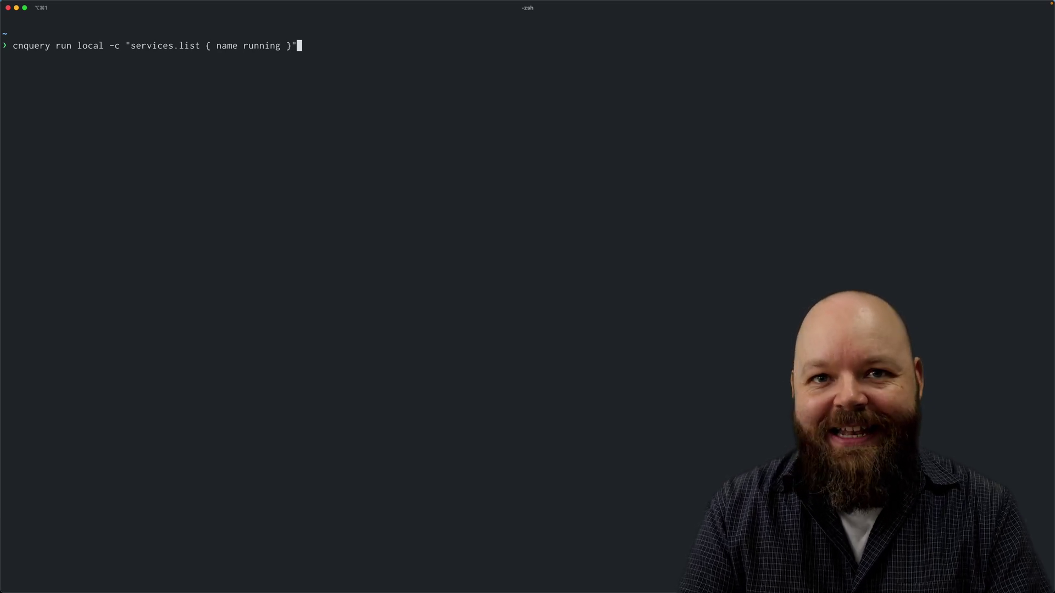
pyautogui.press('Return')
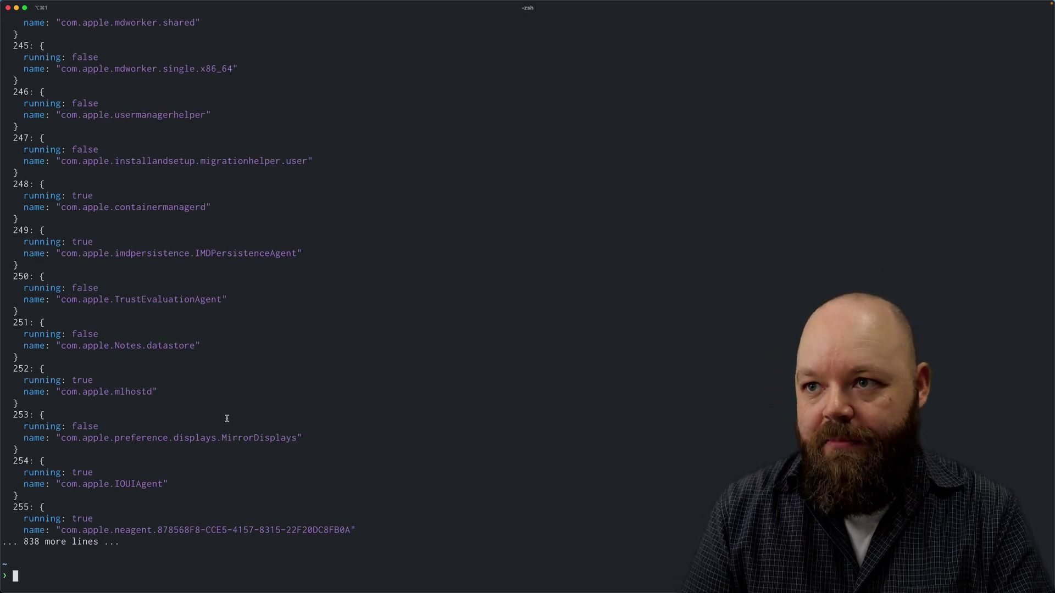
pyautogui.scroll(5, 227, 418)
pyautogui.scroll(3, 227, 419)
pyautogui.scroll(2, 227, 419)
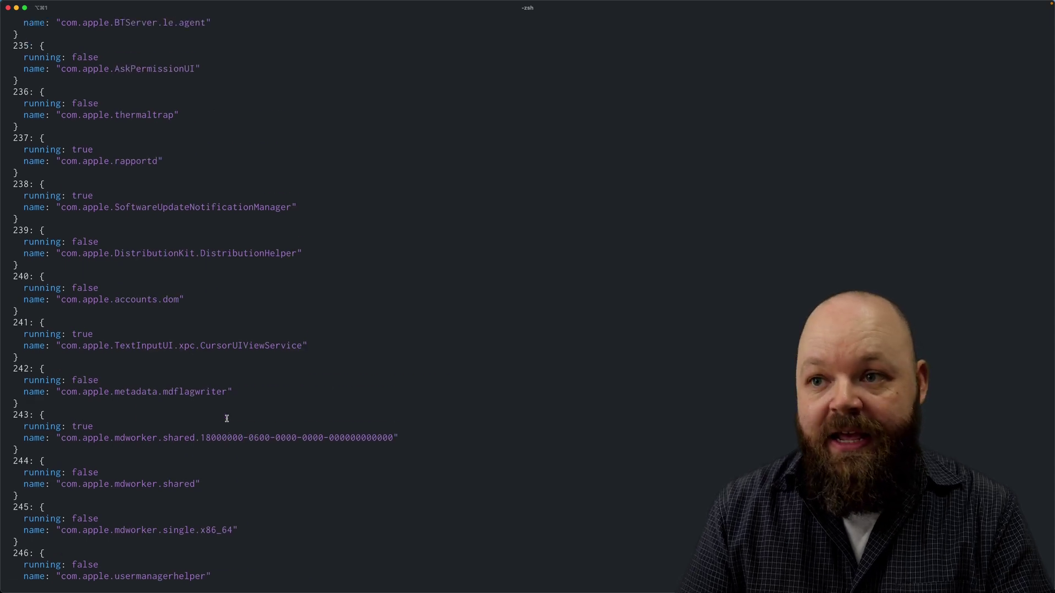
pyautogui.scroll(-10, 226, 419)
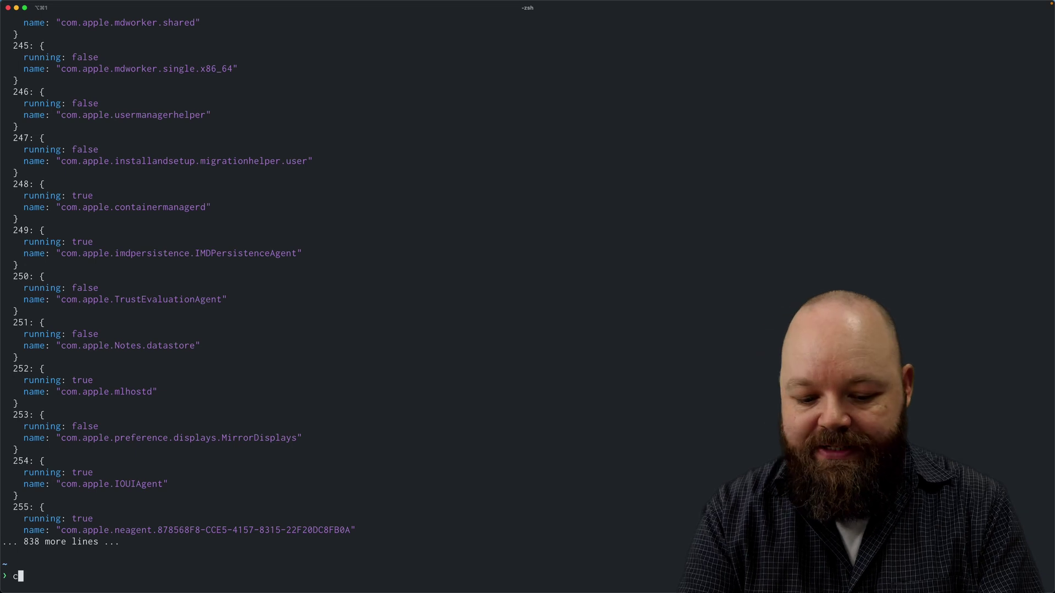
pyautogui.write('clear')
# - Clear the terminal and run 'cnspec scan docker ubuntu:22.04'
pyautogui.press('Return')
pyautogui.write('cns')
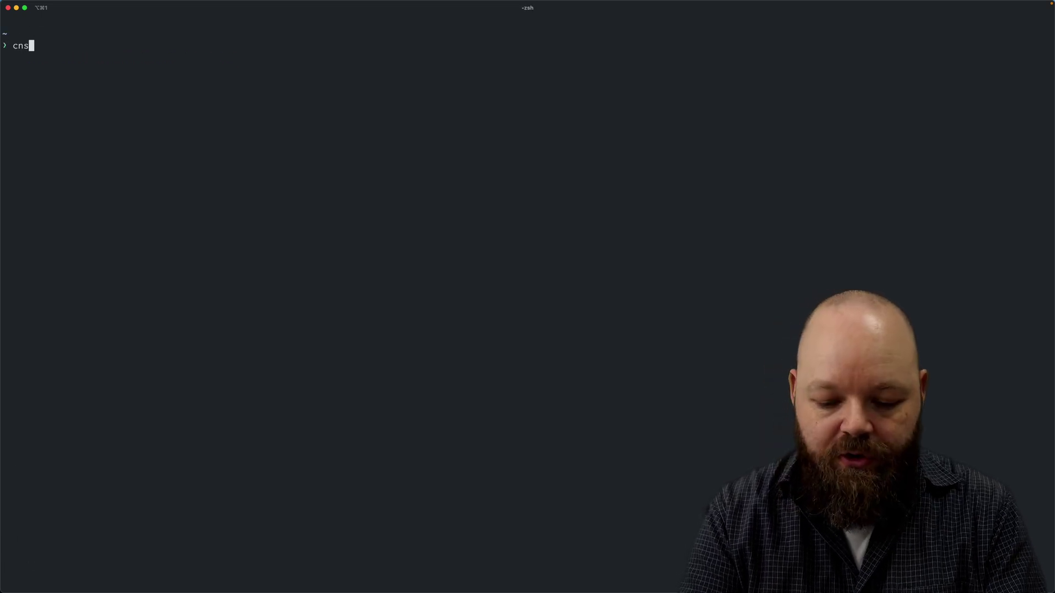
pyautogui.write('pec scan d')
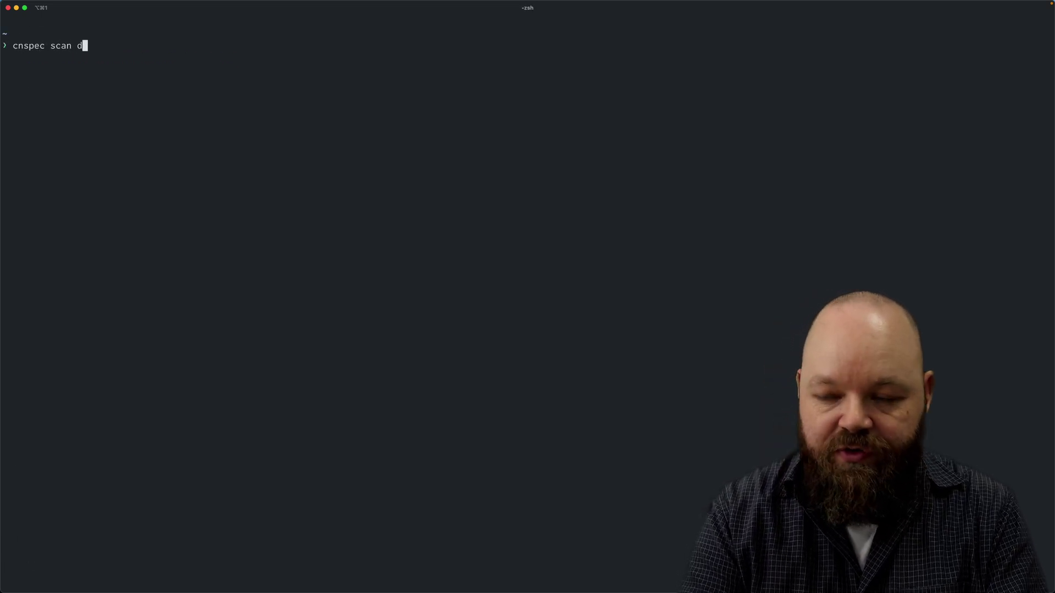
pyautogui.write('ocker ')
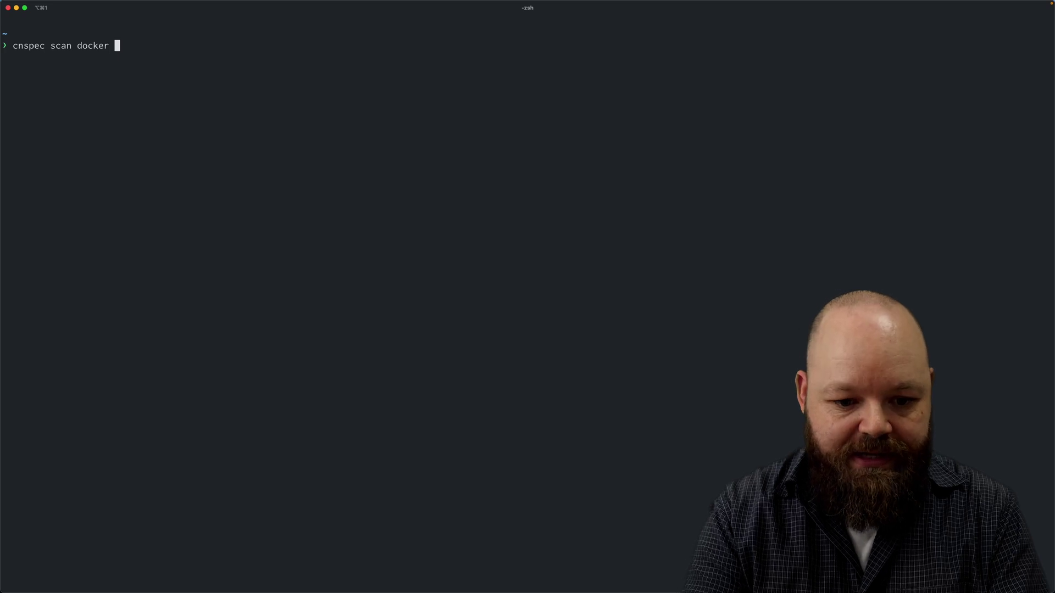
pyautogui.write('ubunt')
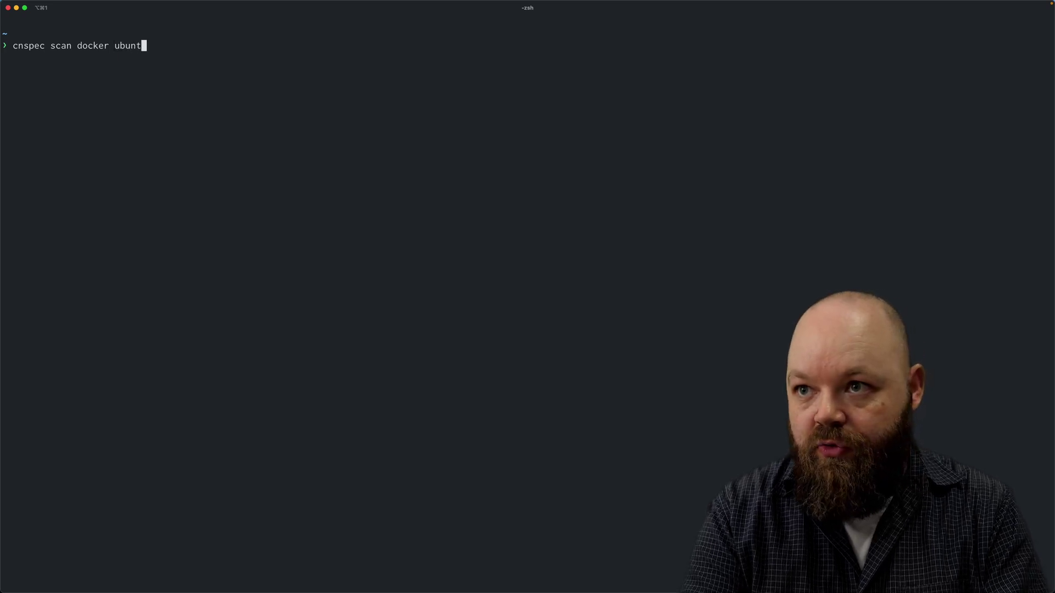
pyautogui.write('u:22.0')
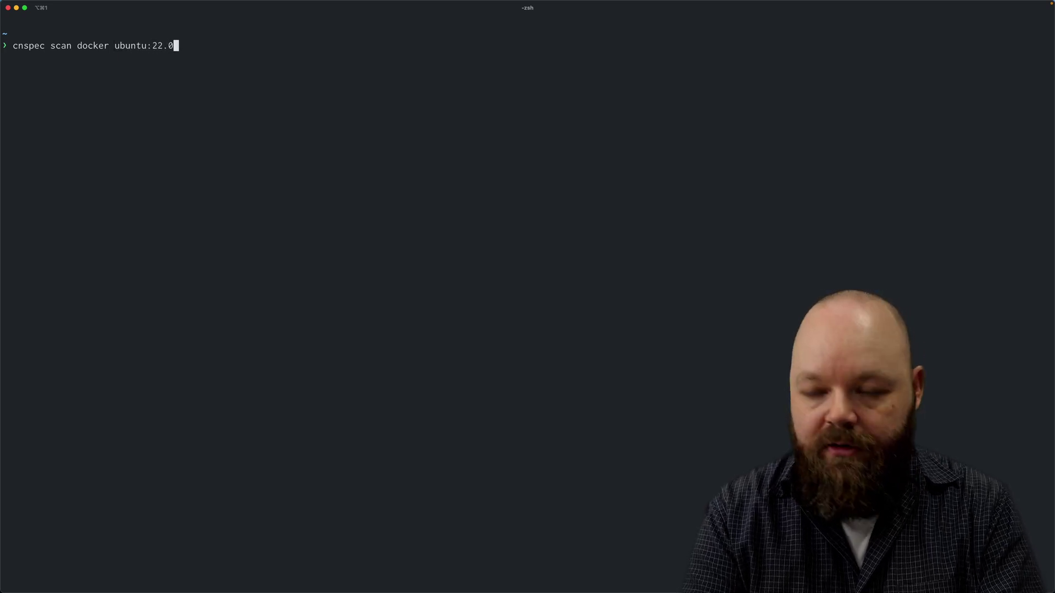
pyautogui.write('4')
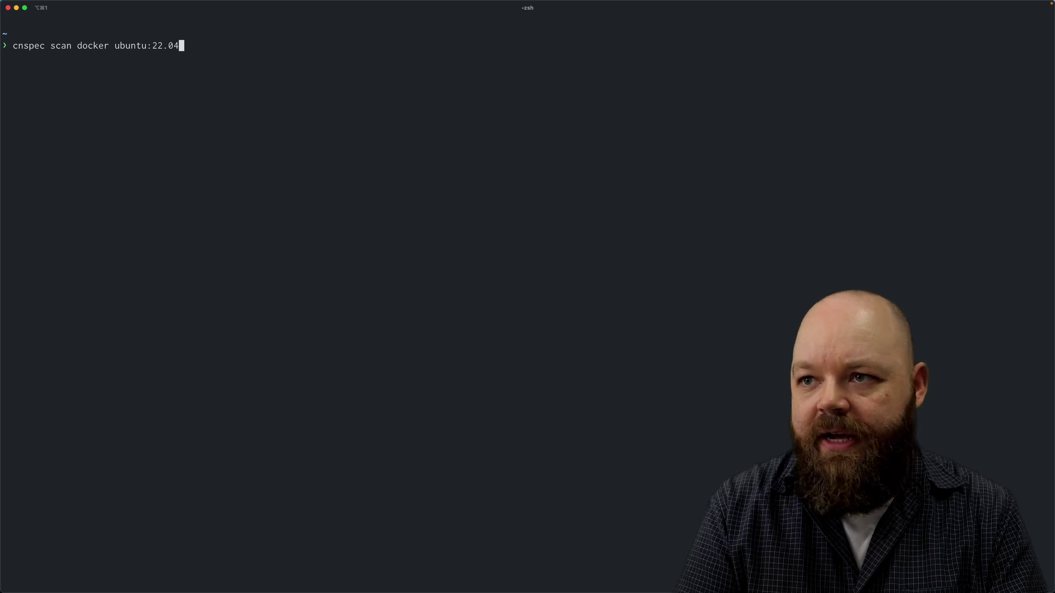
pyautogui.press('Return')
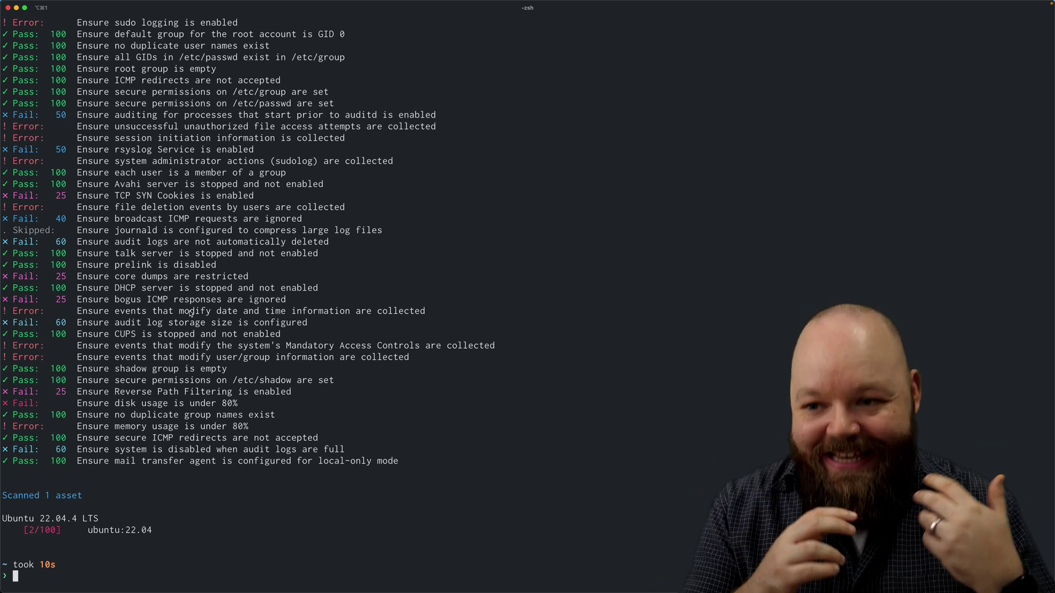
pyautogui.moveTo(528, 591)
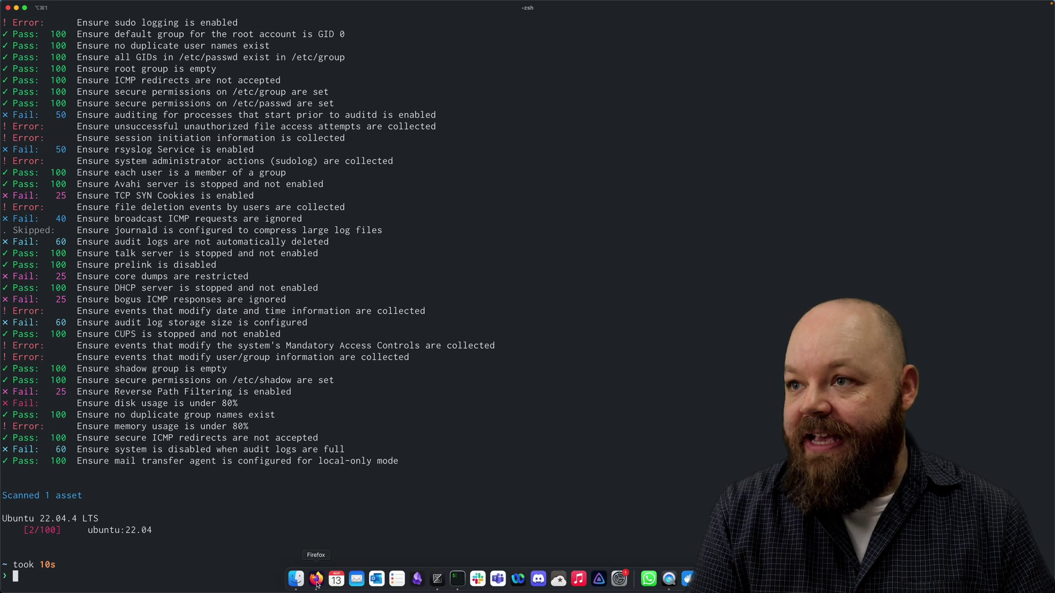
# - Switch to Mondoo Console in the browser, go to Integrations > Add, and choose macOS
pyautogui.click(316, 582)
pyautogui.click(461, 11)
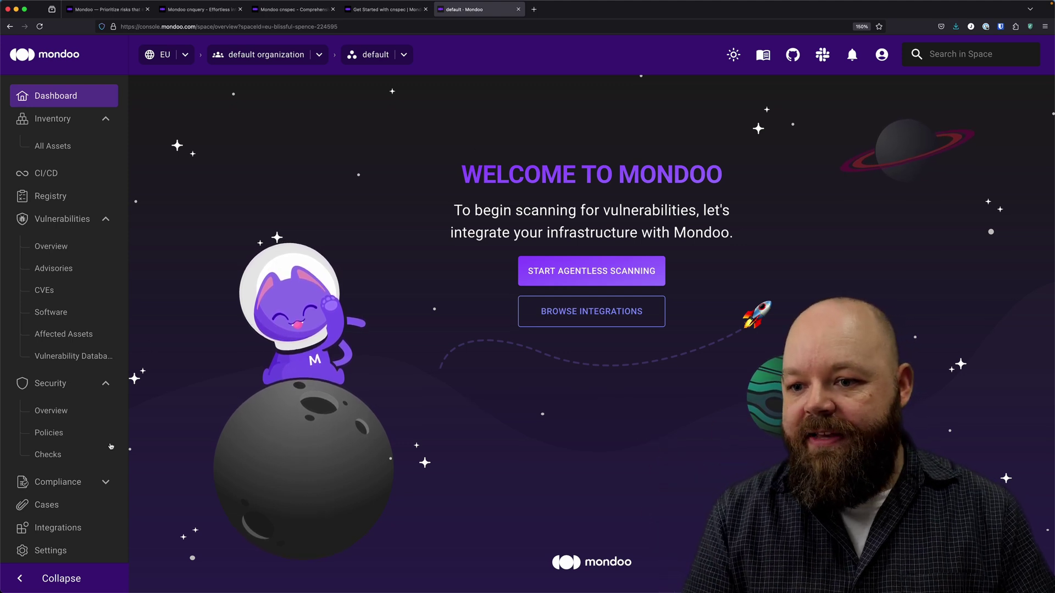
pyautogui.click(25, 528)
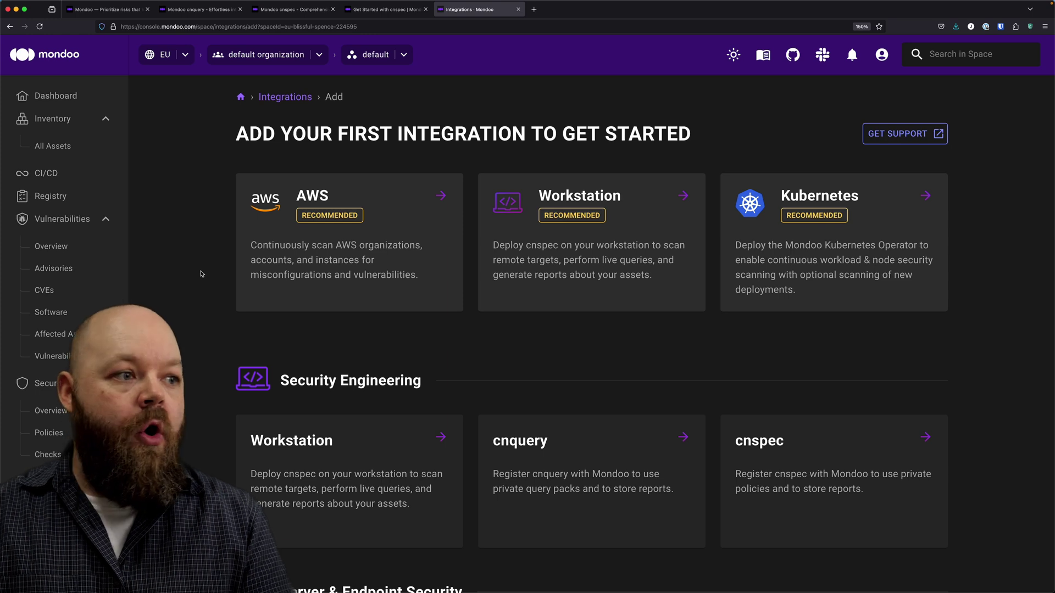
pyautogui.scroll(-1, 201, 274)
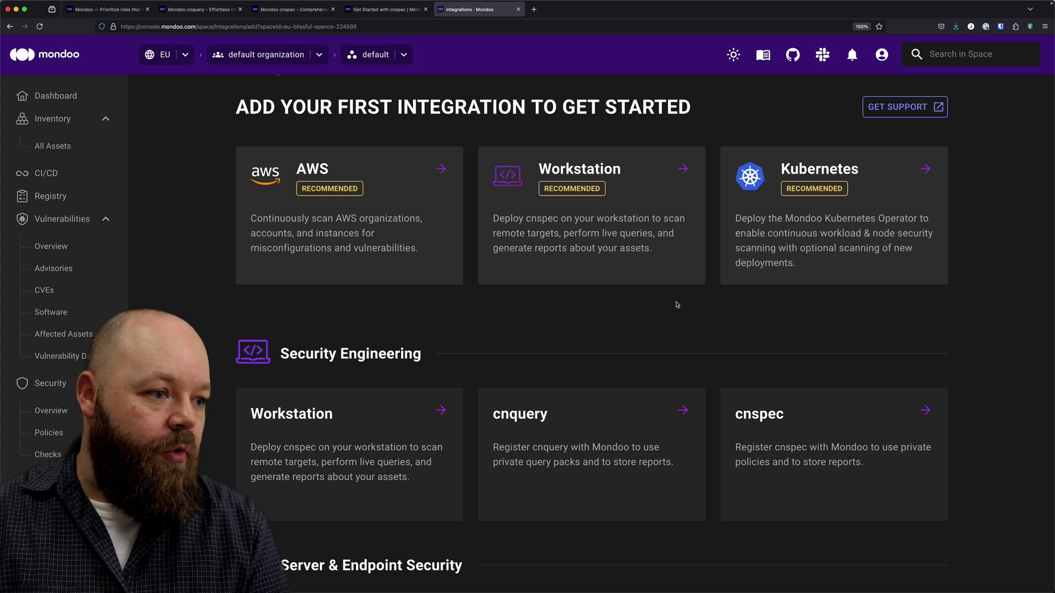
pyautogui.scroll(-2, 795, 267)
pyautogui.scroll(-2, 700, 280)
pyautogui.scroll(-1, 601, 291)
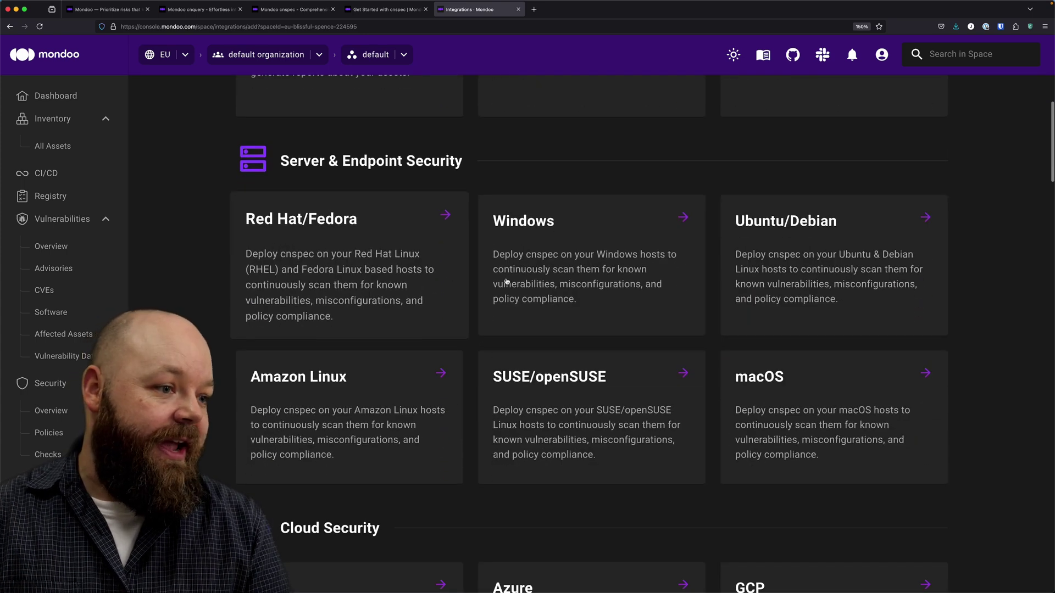
pyautogui.scroll(-4, 607, 287)
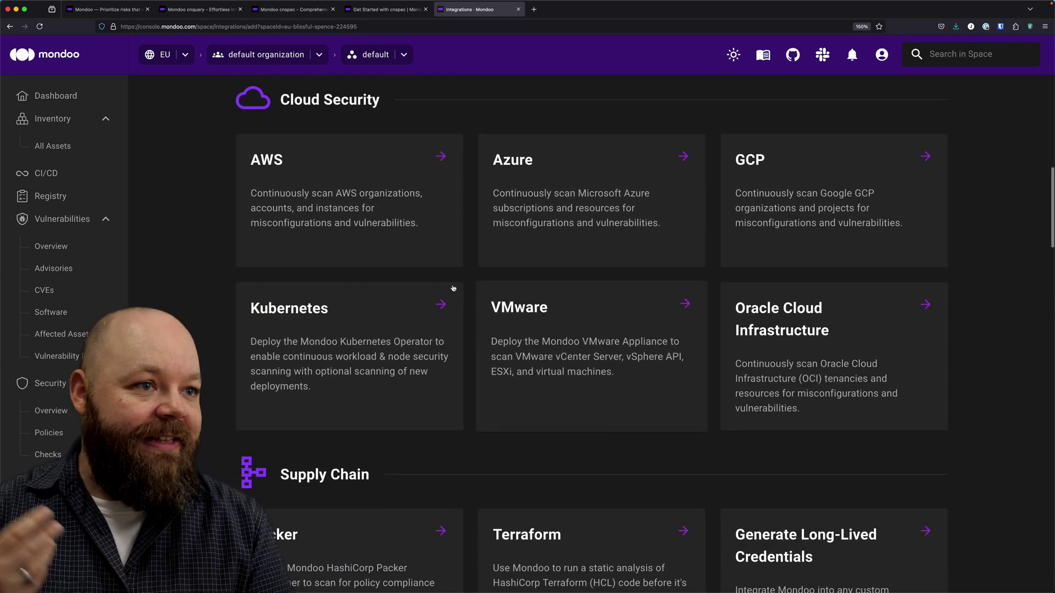
pyautogui.scroll(-2, 447, 303)
pyautogui.scroll(-3, 447, 370)
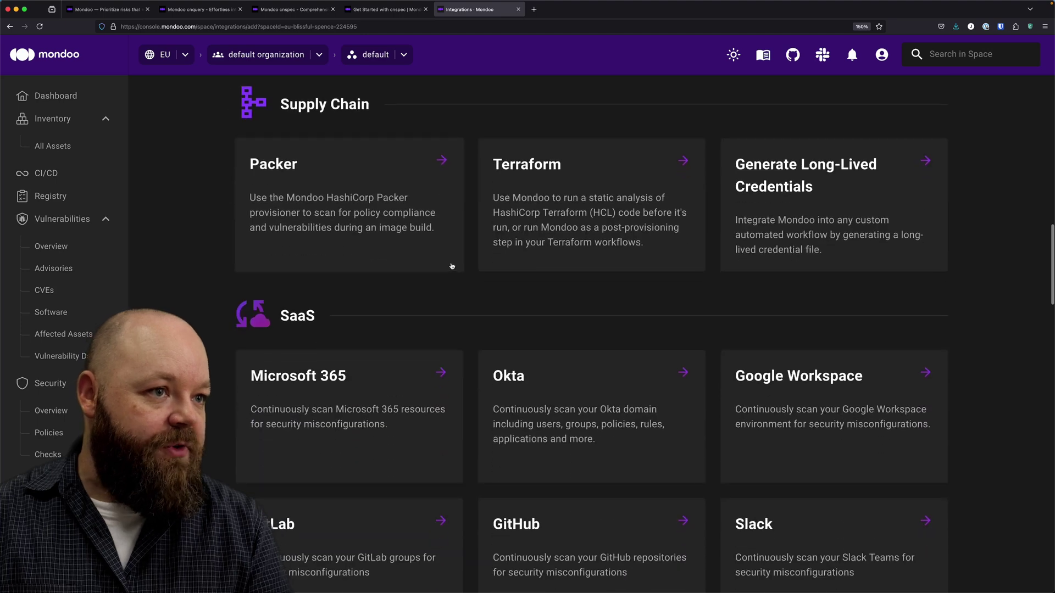
pyautogui.scroll(-2, 479, 294)
pyautogui.scroll(-3, 477, 295)
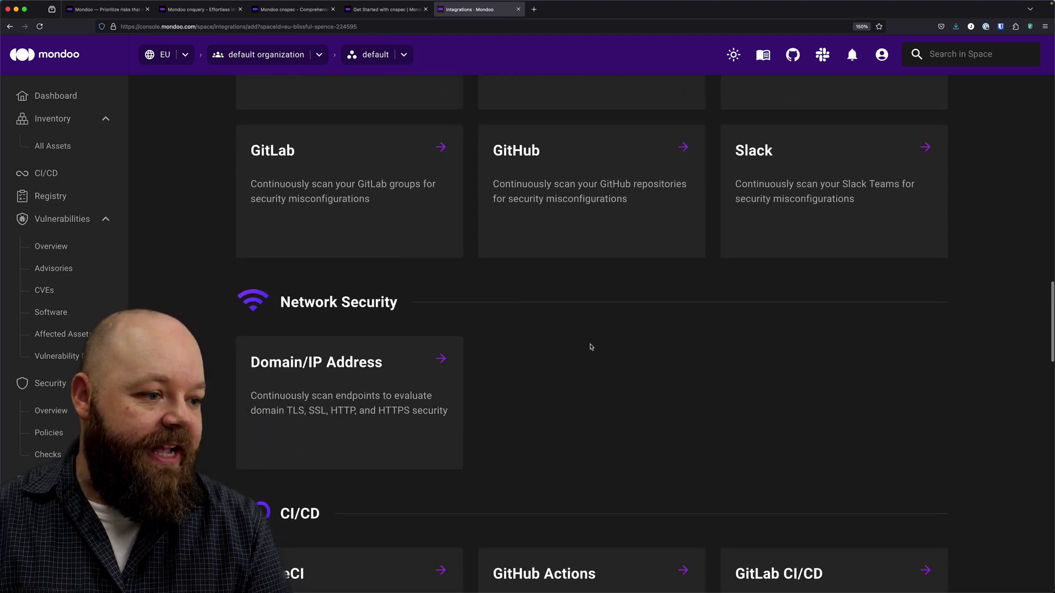
pyautogui.scroll(-1, 588, 346)
pyautogui.scroll(-1, 666, 348)
pyautogui.scroll(-2, 692, 354)
pyautogui.scroll(3, 692, 354)
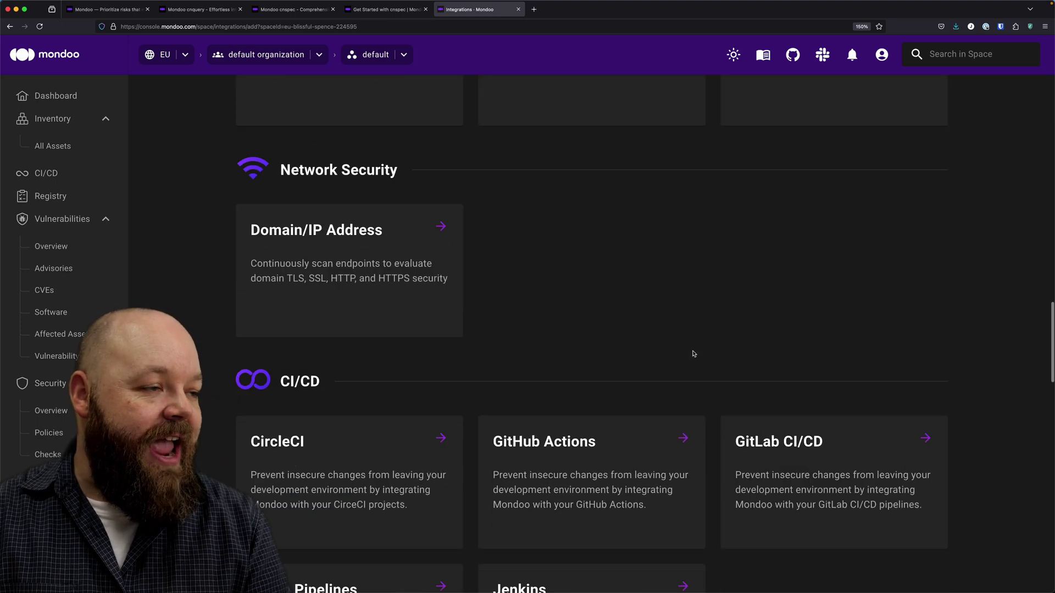
pyautogui.scroll(3, 693, 353)
pyautogui.scroll(3, 692, 353)
pyautogui.scroll(1, 692, 354)
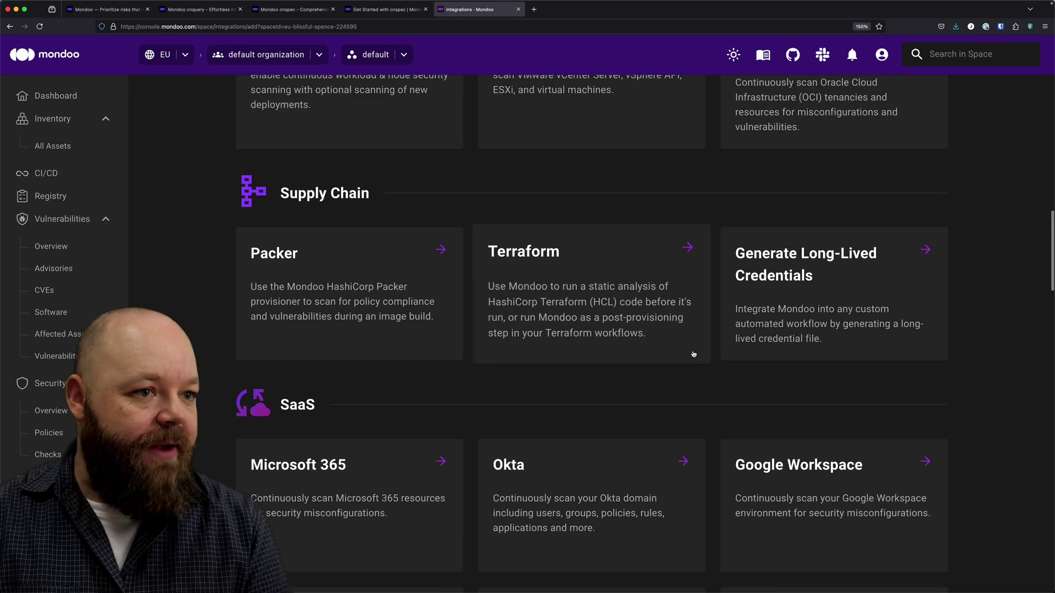
pyautogui.scroll(2, 692, 354)
pyautogui.scroll(1, 692, 355)
pyautogui.scroll(4, 654, 367)
pyautogui.scroll(1, 653, 366)
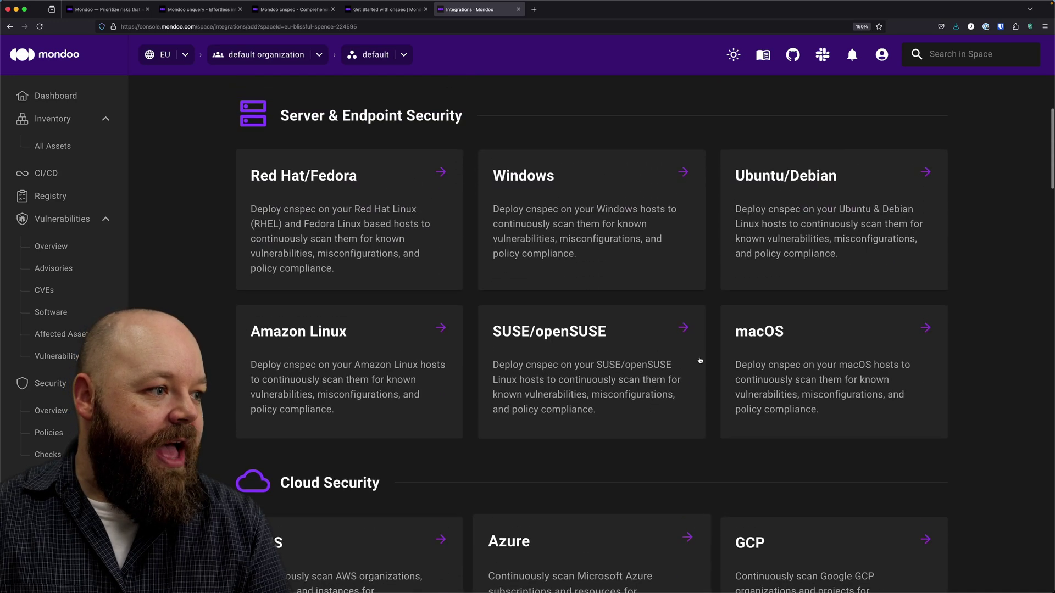
pyautogui.click(785, 354)
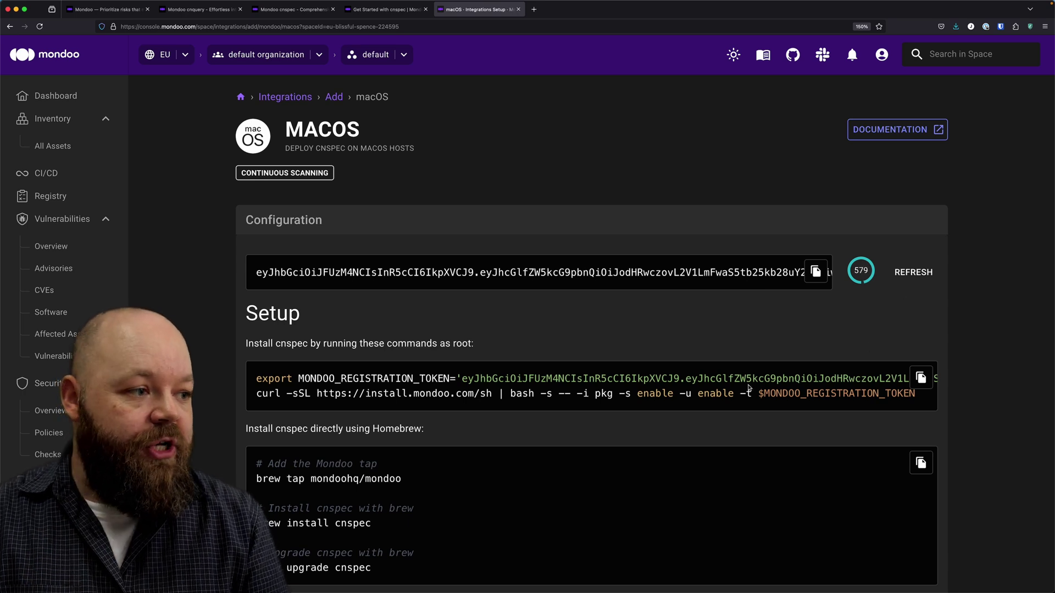
# - Copy the export/curl install commands containing the registration token, clicking copy twice
pyautogui.click(922, 378)
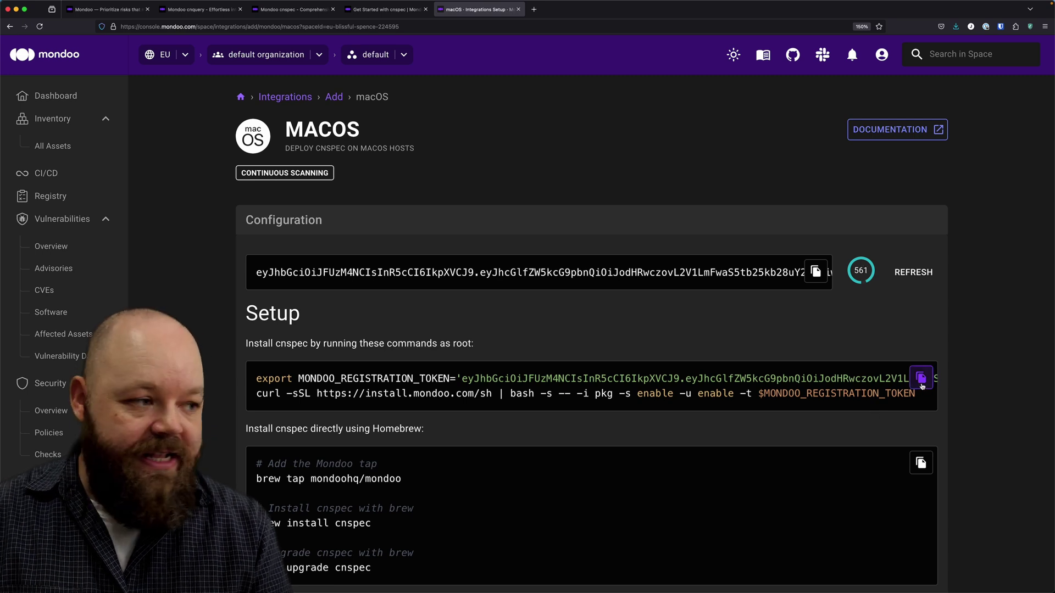
pyautogui.click(921, 378)
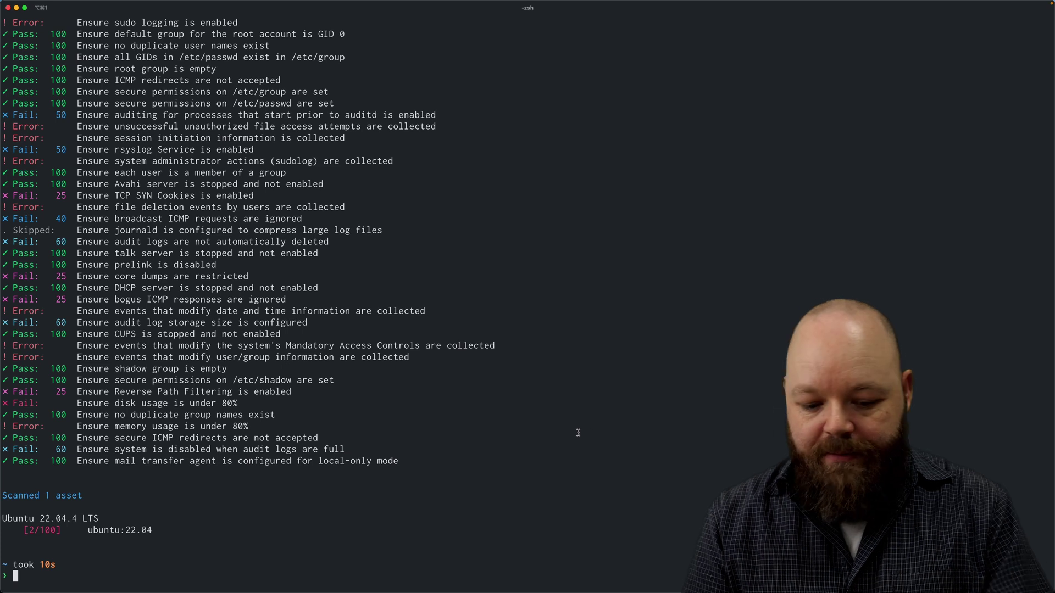
pyautogui.write('cle')
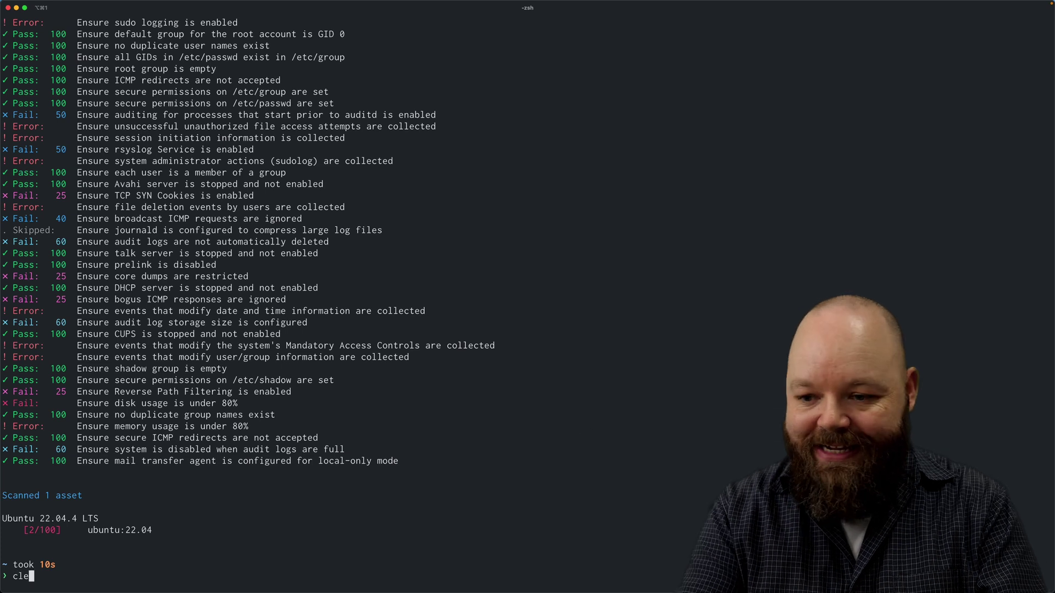
pyautogui.write('ar')
# - Clear the terminal, then paste and run the copied export and curl install commands
pyautogui.press('Return')
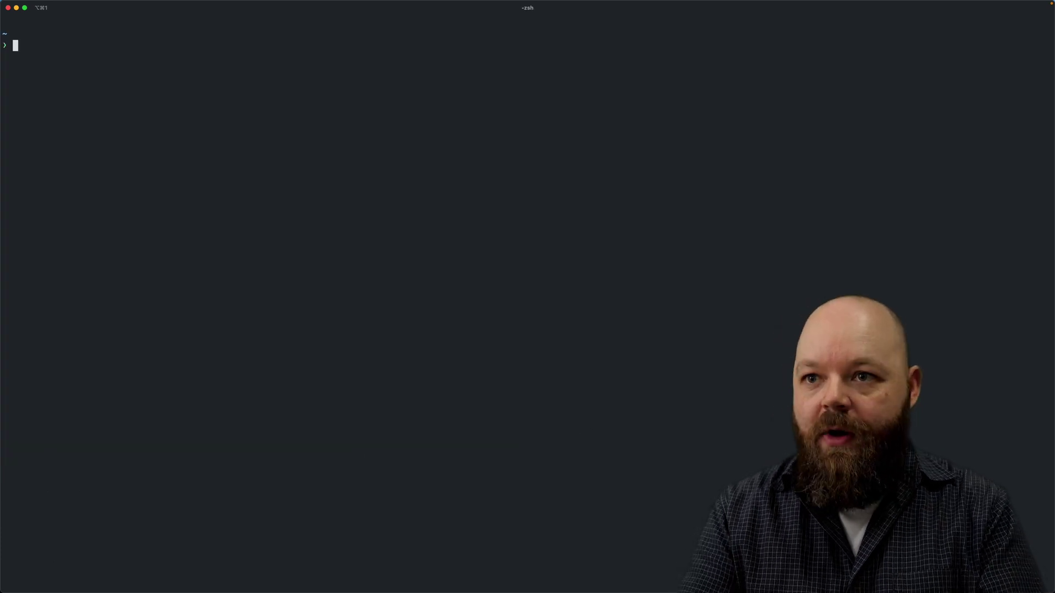
pyautogui.press('cmd+v')
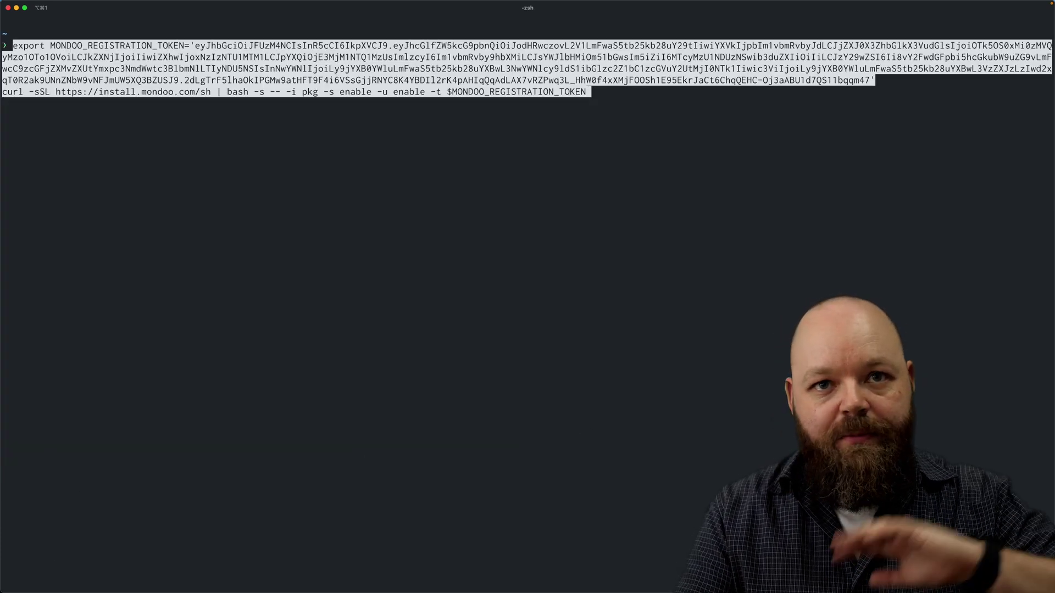
pyautogui.press('Return')
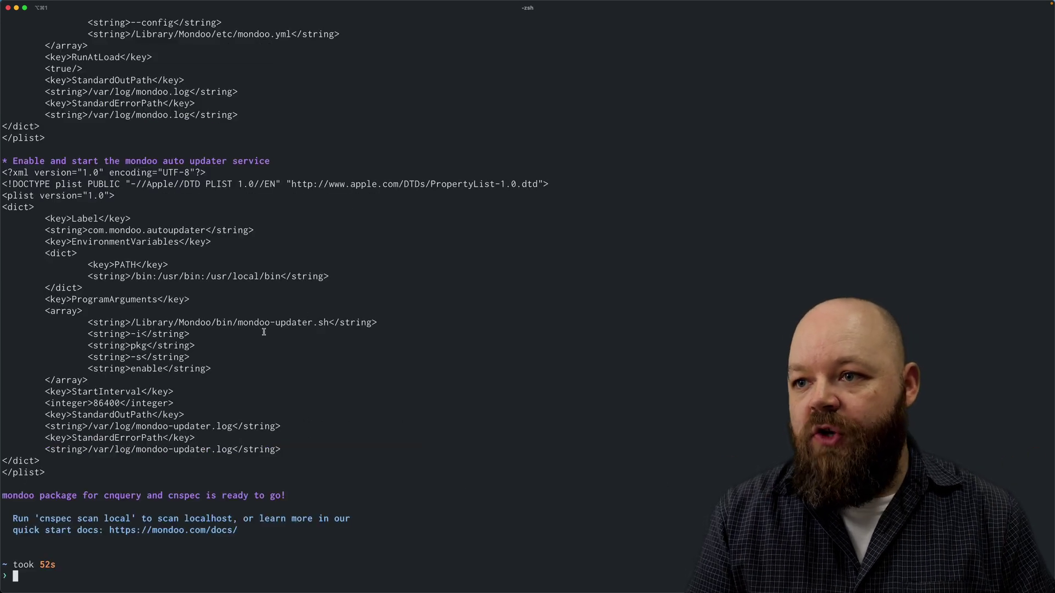
pyautogui.scroll(5, 263, 332)
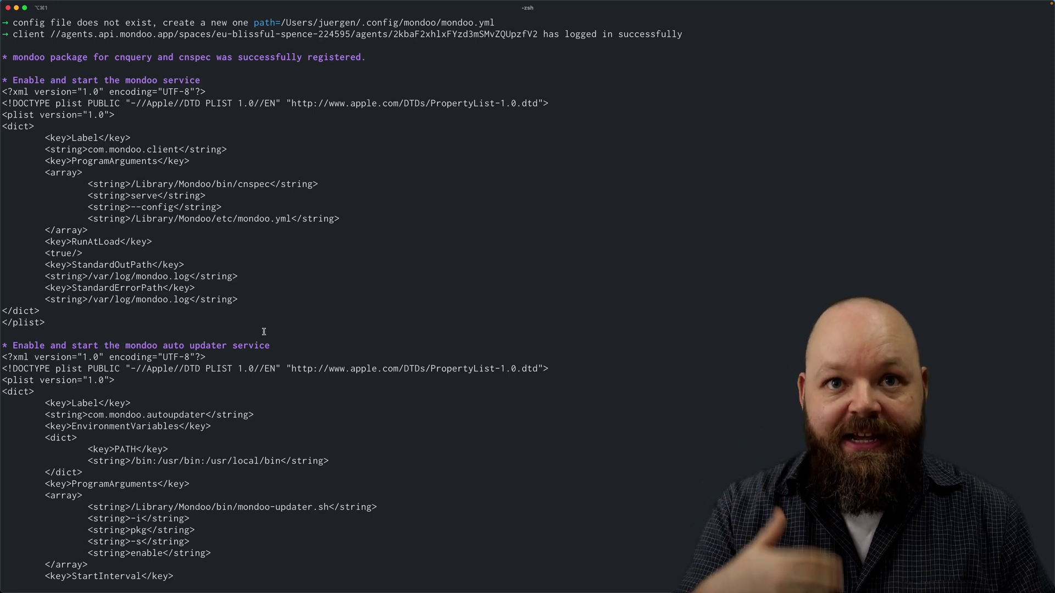
pyautogui.scroll(-4, 264, 332)
pyautogui.scroll(-1, 264, 333)
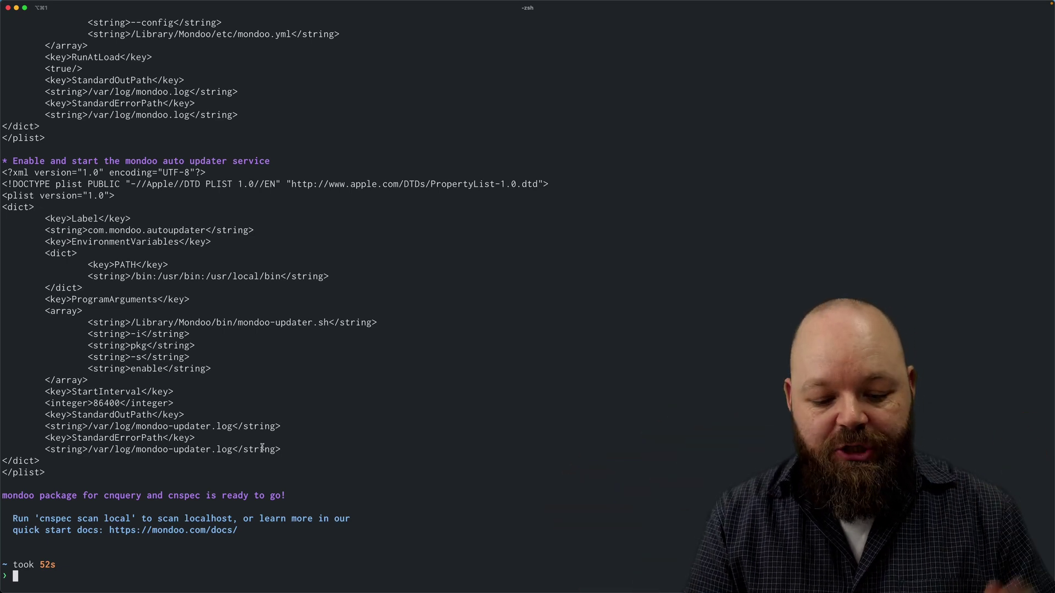
pyautogui.write('cns')
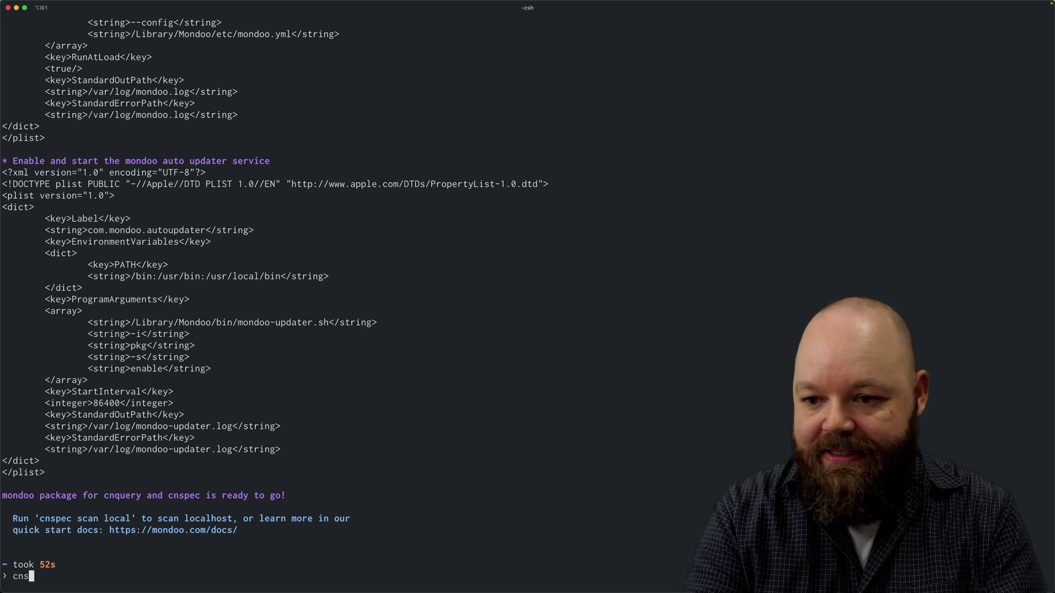
pyautogui.write('pec sca')
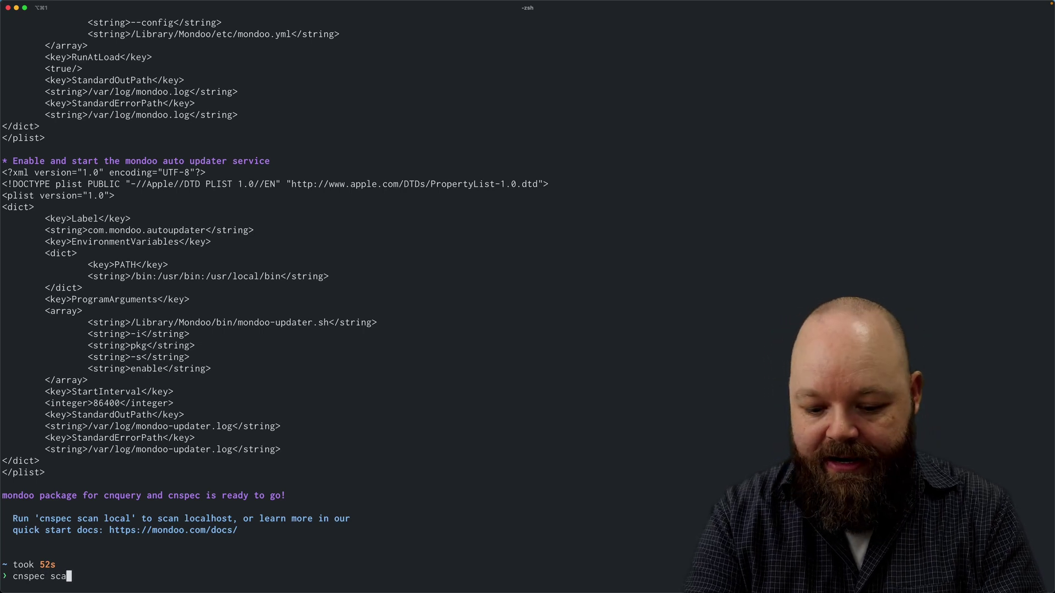
pyautogui.write('n local')
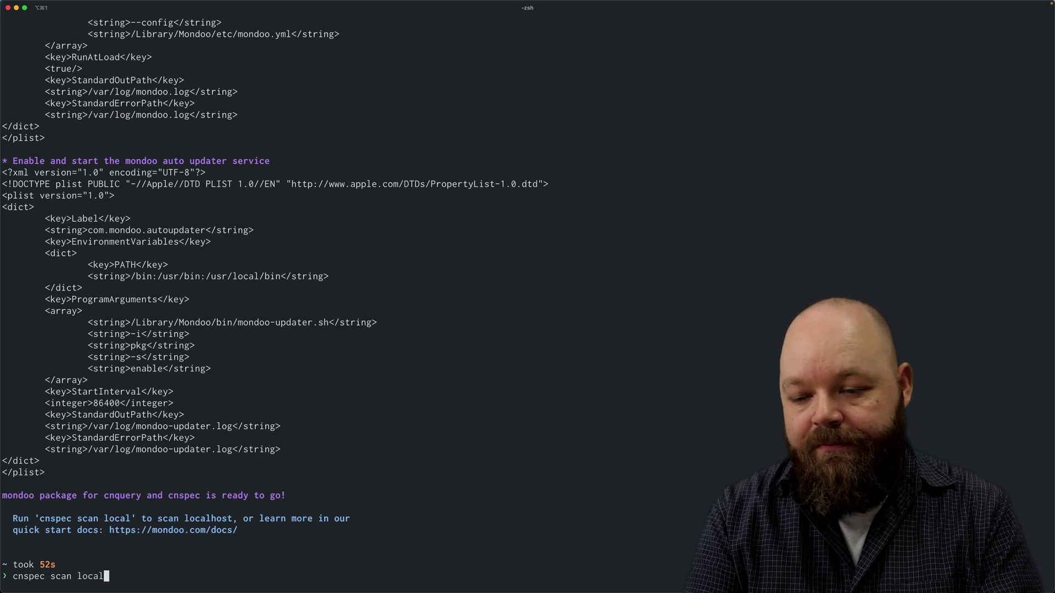
# - Run 'cnspec scan local' and highlight the Firefox row in the Vulnerabilities table
pyautogui.press('Return')
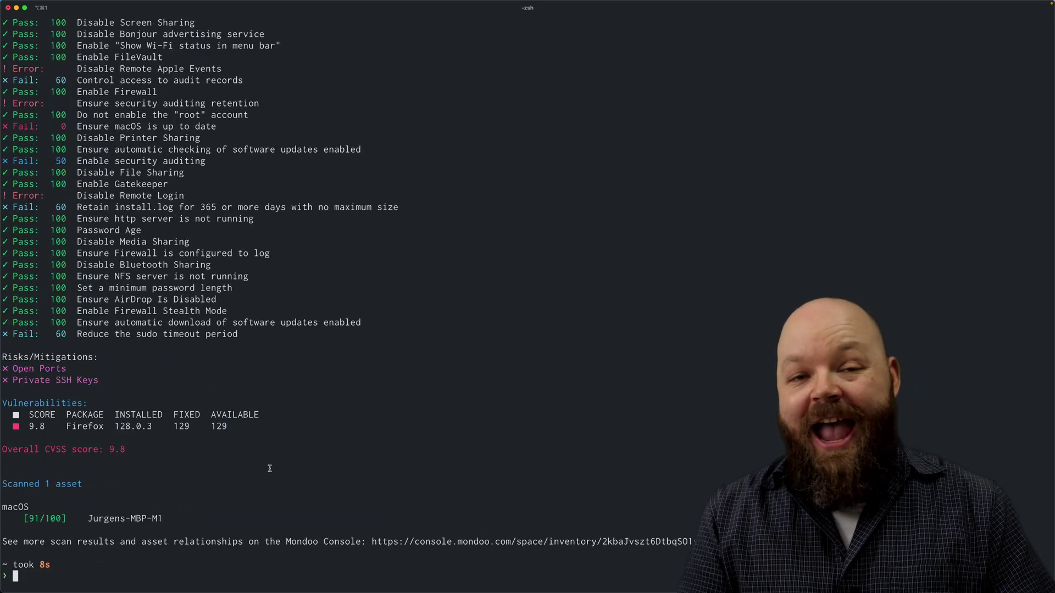
pyautogui.scroll(2, 269, 468)
pyautogui.scroll(3, 268, 468)
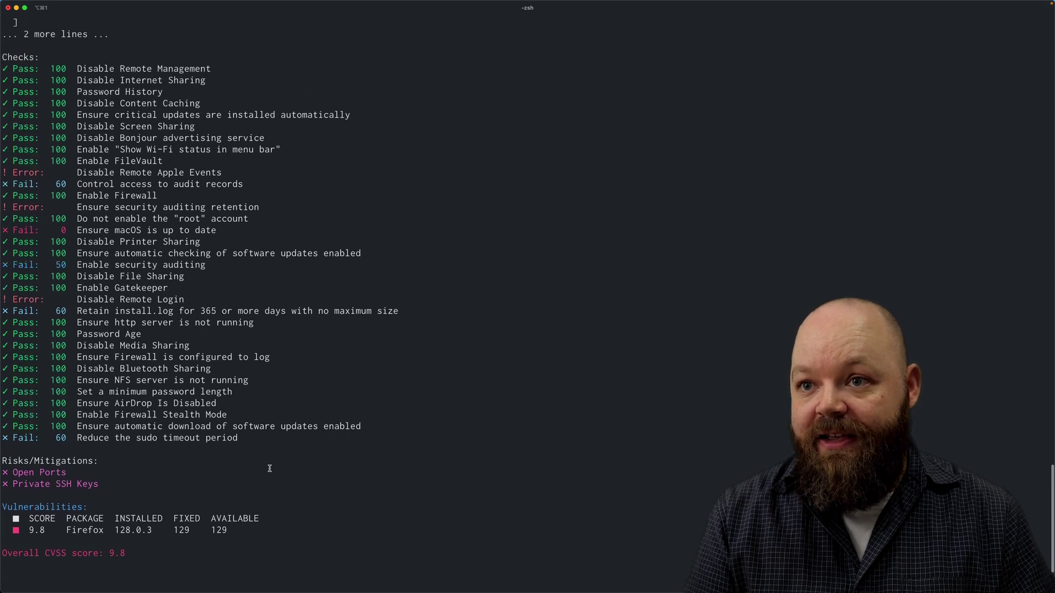
pyautogui.scroll(1, 268, 469)
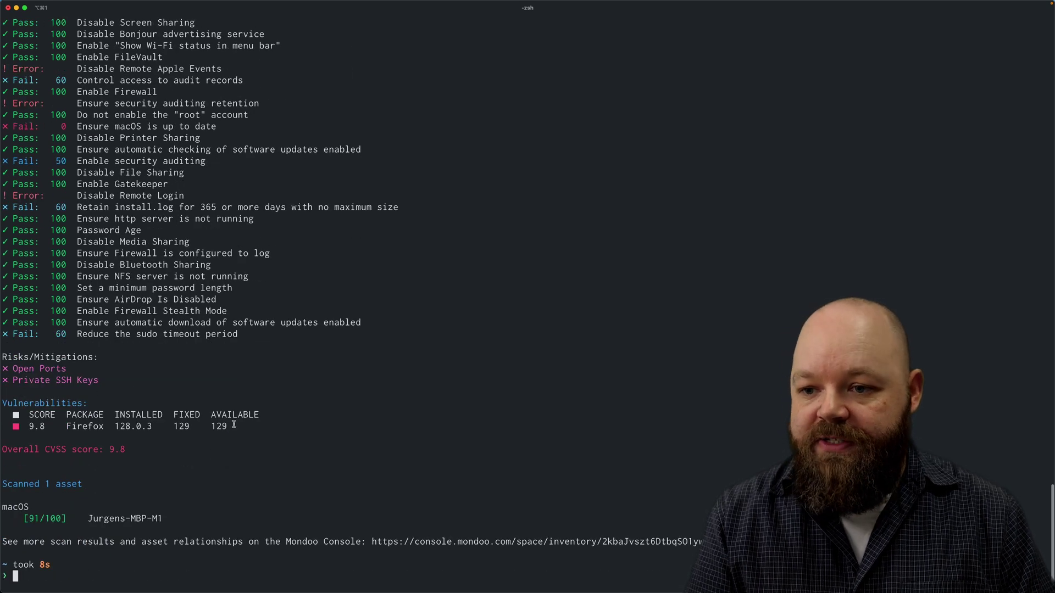
pyautogui.moveTo(234, 425); pyautogui.dragTo(4, 402)
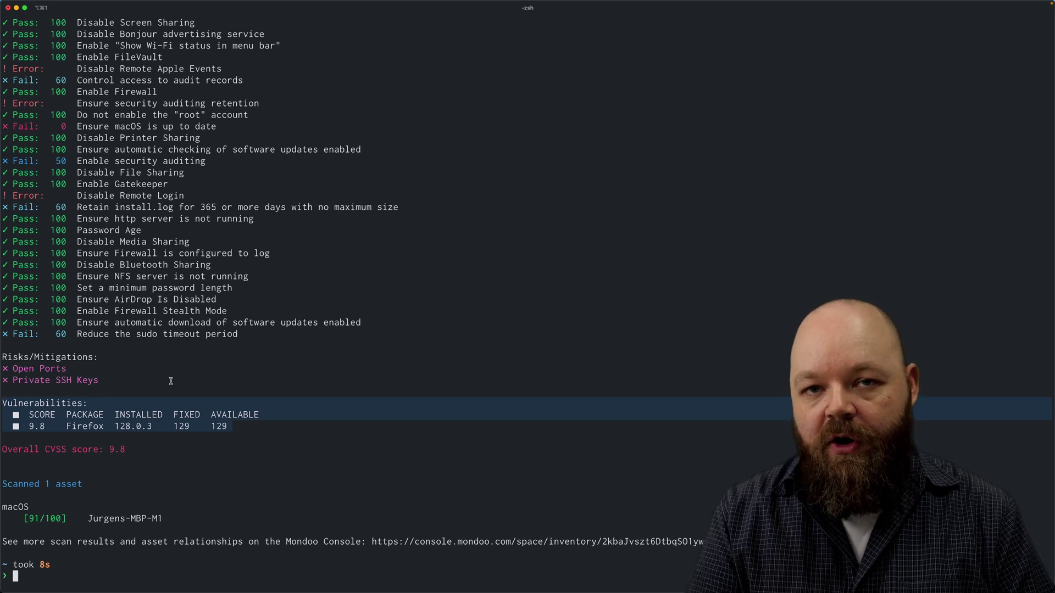
pyautogui.click(132, 425)
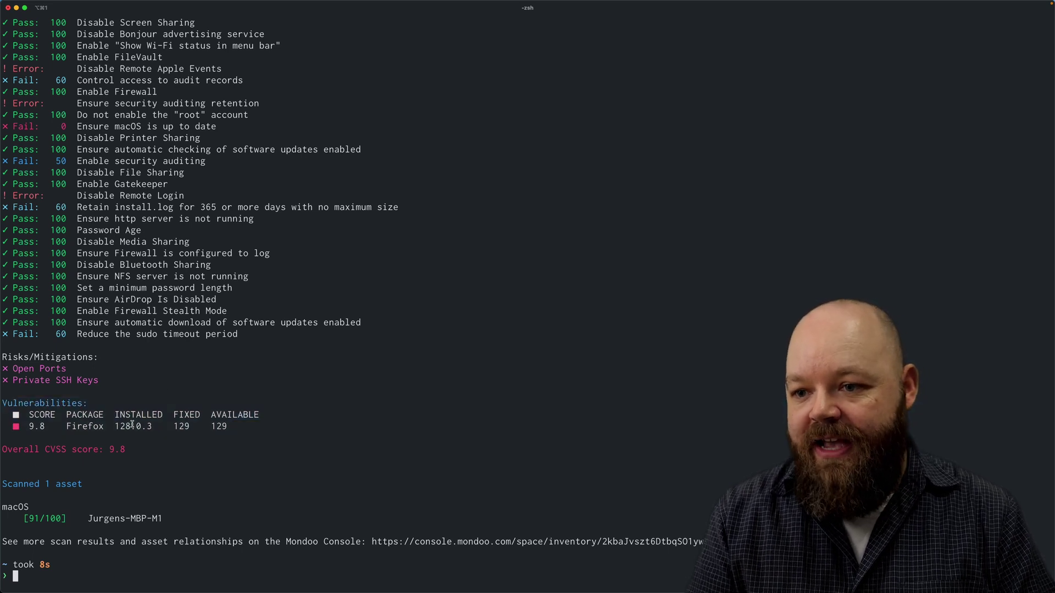
pyautogui.click(180, 429)
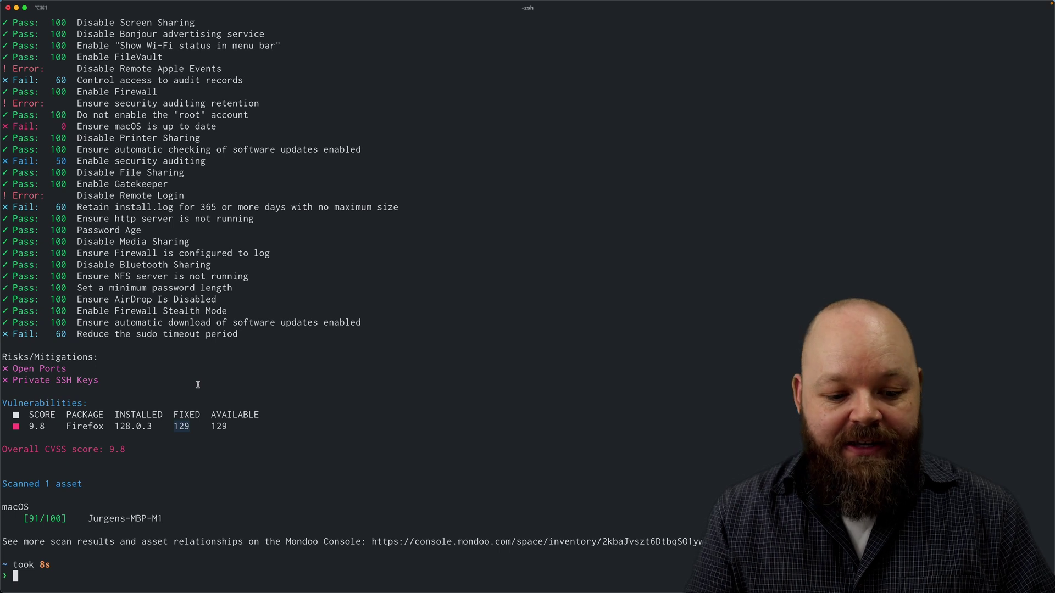
pyautogui.keyDown('super'); pyautogui.click(462, 545); pyautogui.keyUp('super')
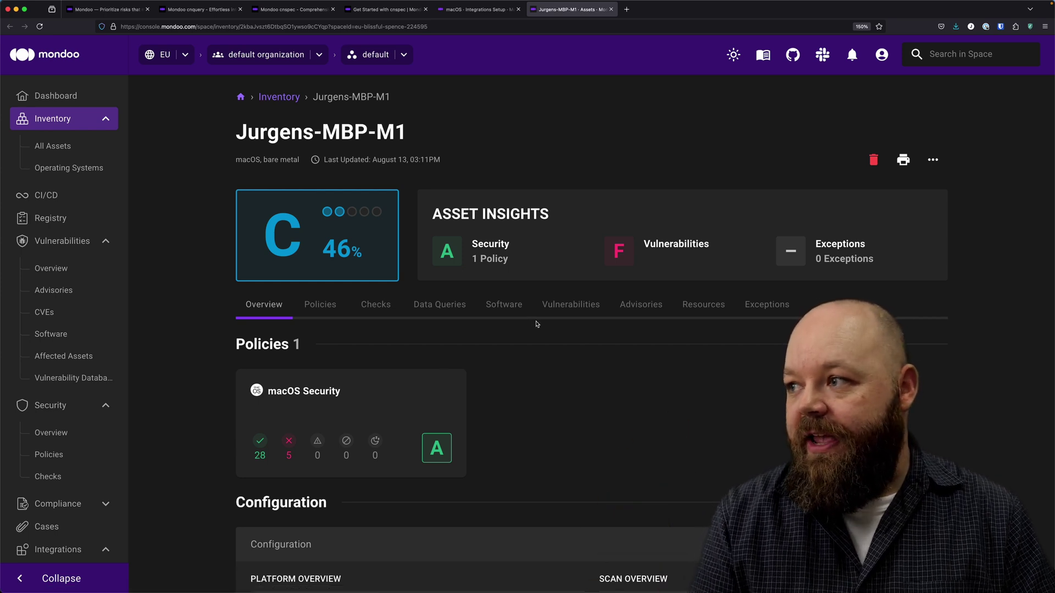
pyautogui.scroll(-2, 536, 324)
pyautogui.scroll(-1, 536, 325)
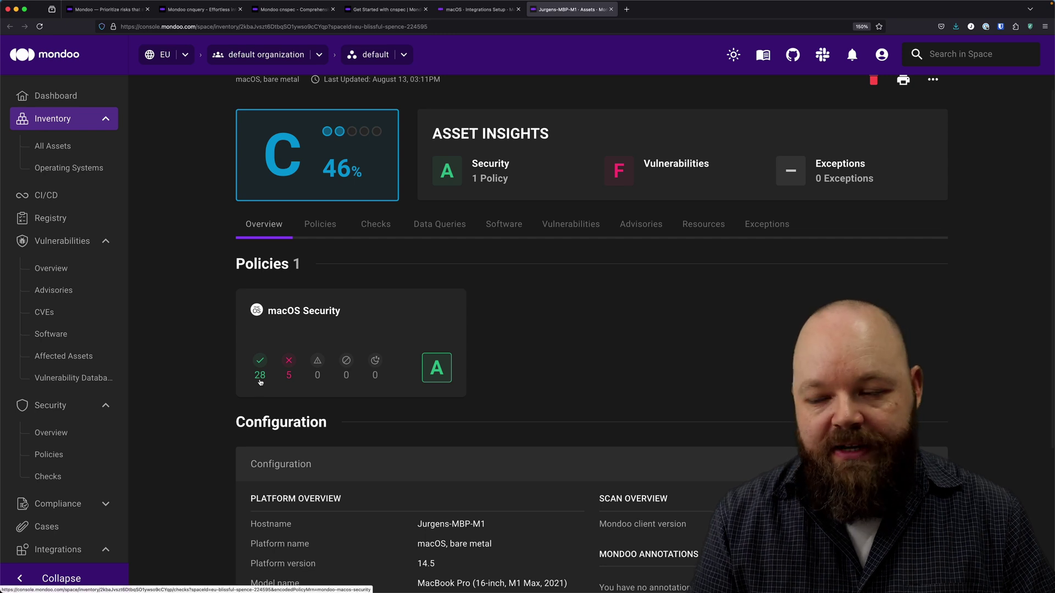
pyautogui.scroll(-2, 304, 381)
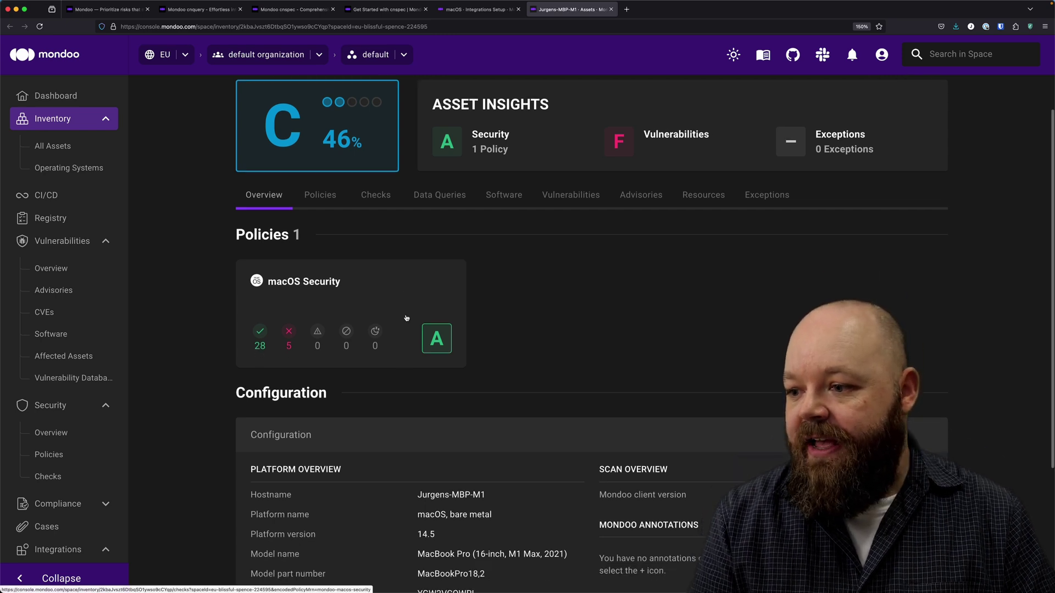
pyautogui.scroll(-3, 395, 429)
pyautogui.scroll(-3, 519, 424)
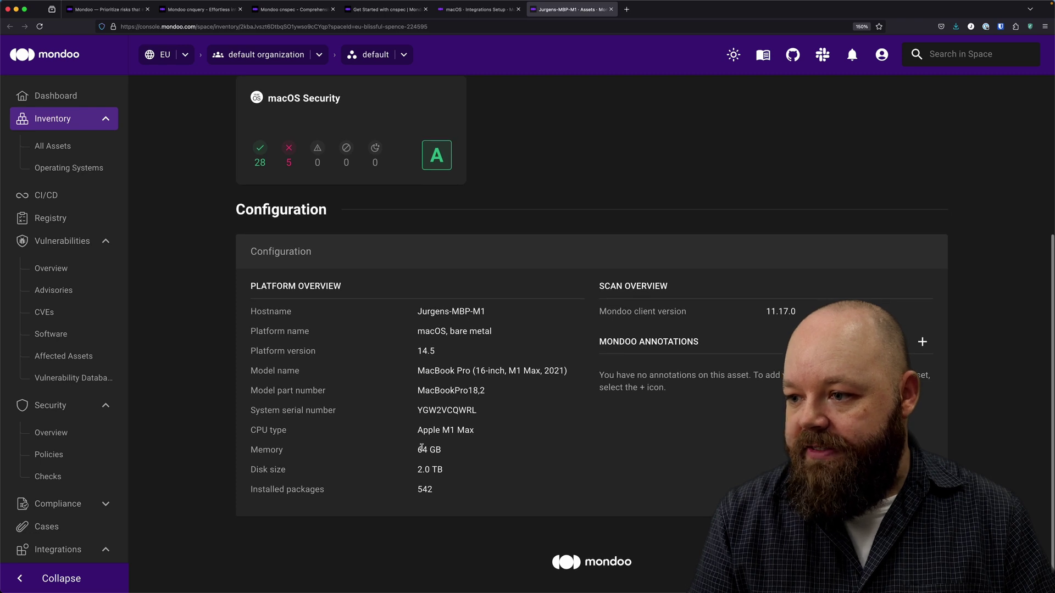
pyautogui.scroll(3, 434, 450)
pyautogui.scroll(3, 364, 260)
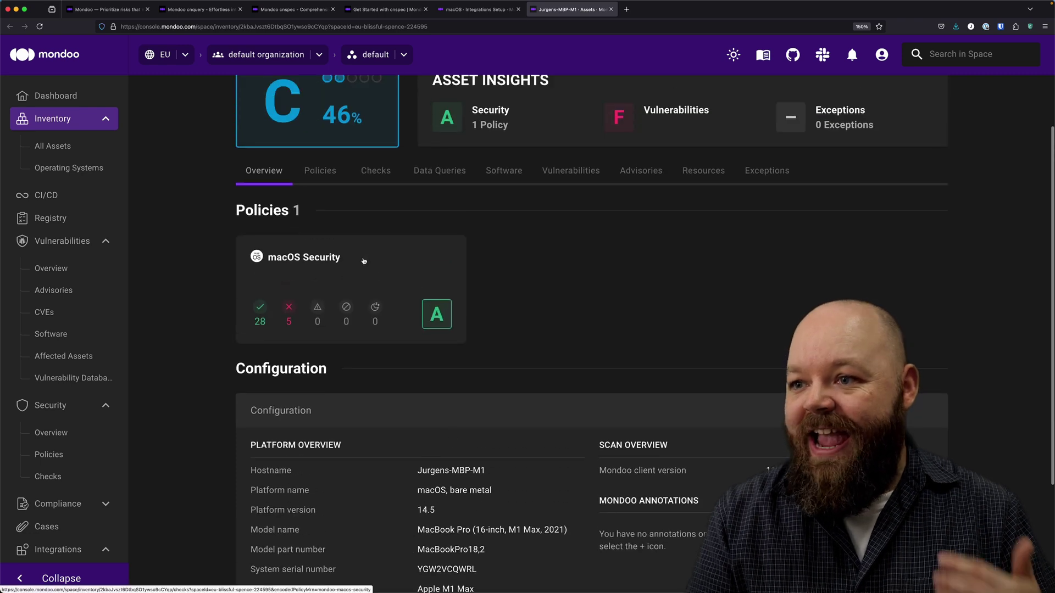
# - Expand the 'Ensure macOS is up to date' check, highlighting its query, result and remediation
pyautogui.click(363, 261)
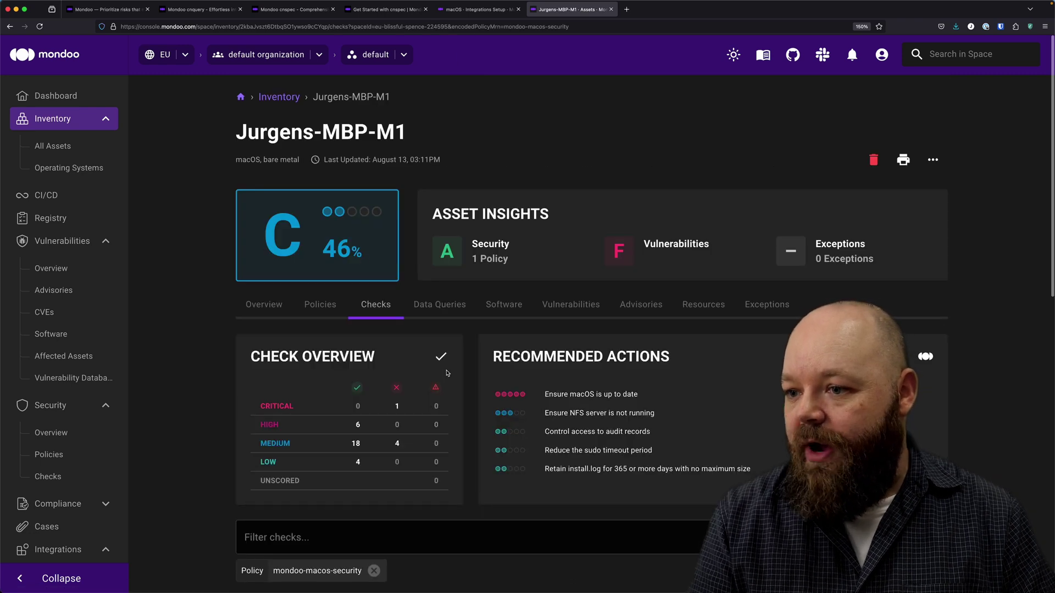
pyautogui.scroll(-5, 446, 373)
pyautogui.scroll(-2, 446, 373)
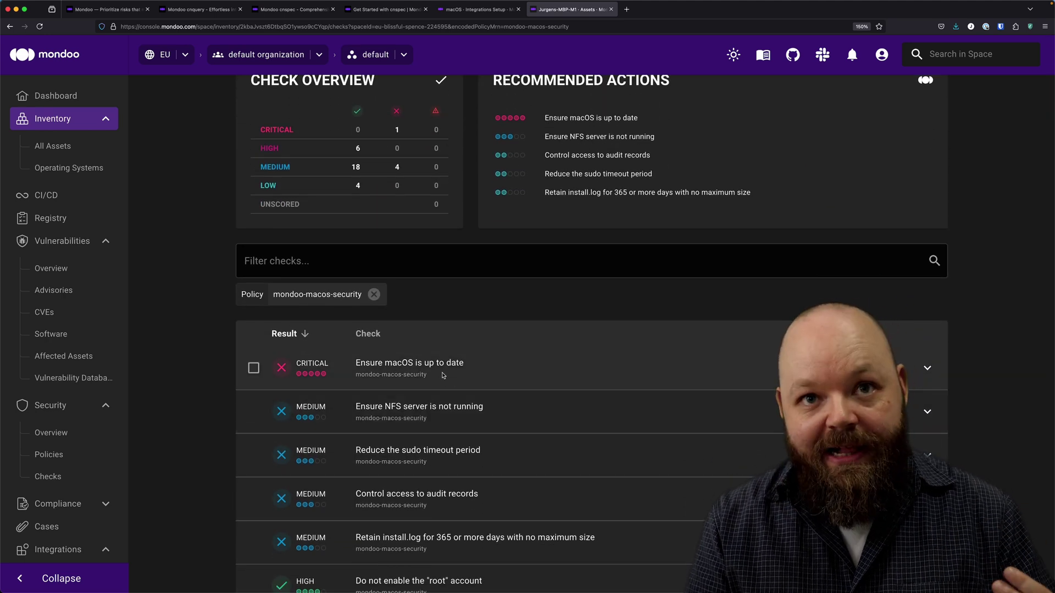
pyautogui.click(926, 368)
pyautogui.scroll(-3, 473, 324)
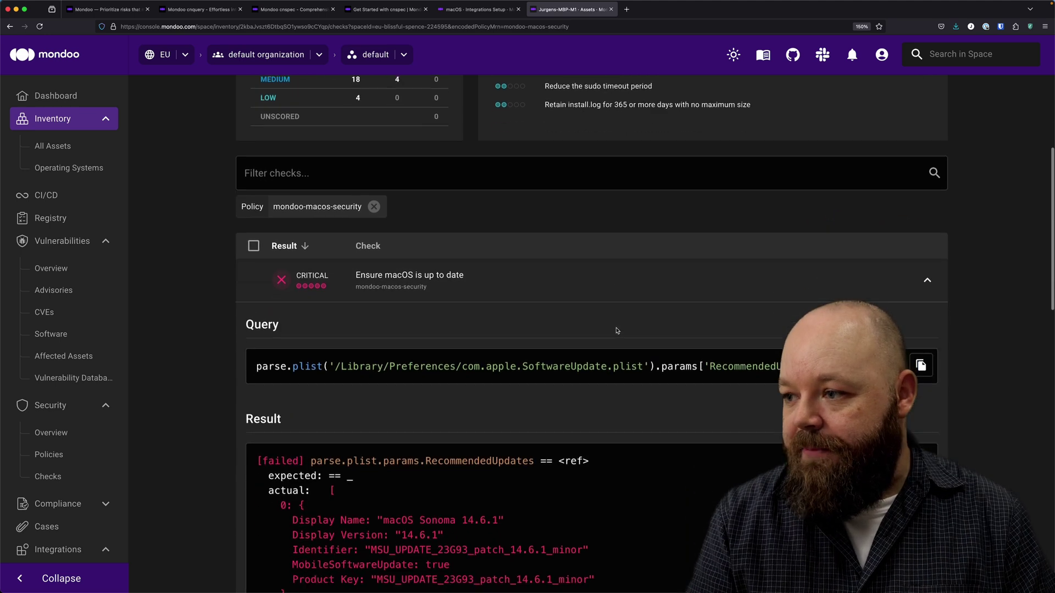
pyautogui.moveTo(257, 324); pyautogui.dragTo(803, 324)
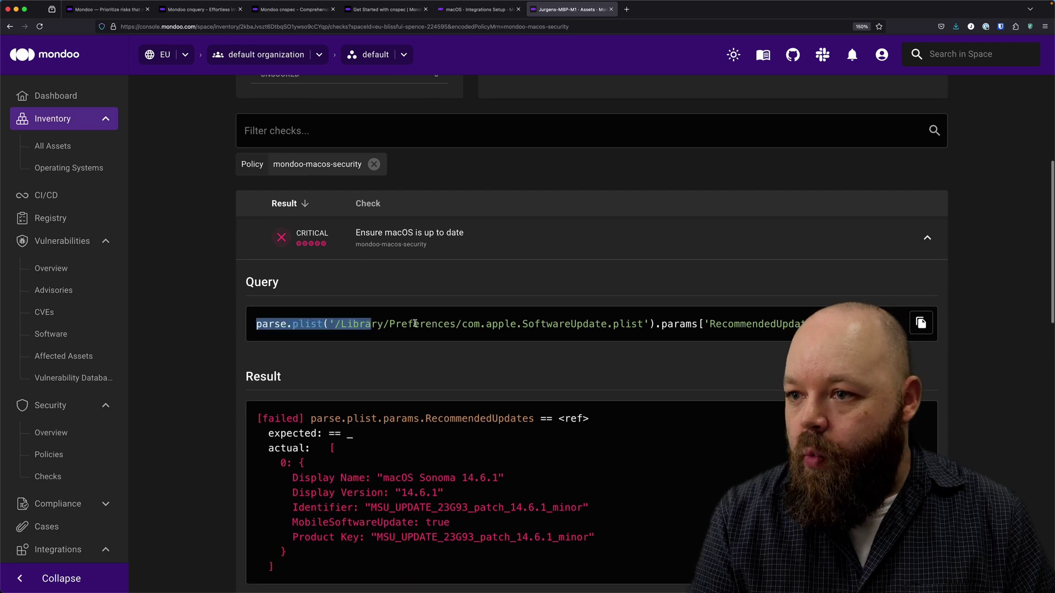
pyautogui.click(772, 362)
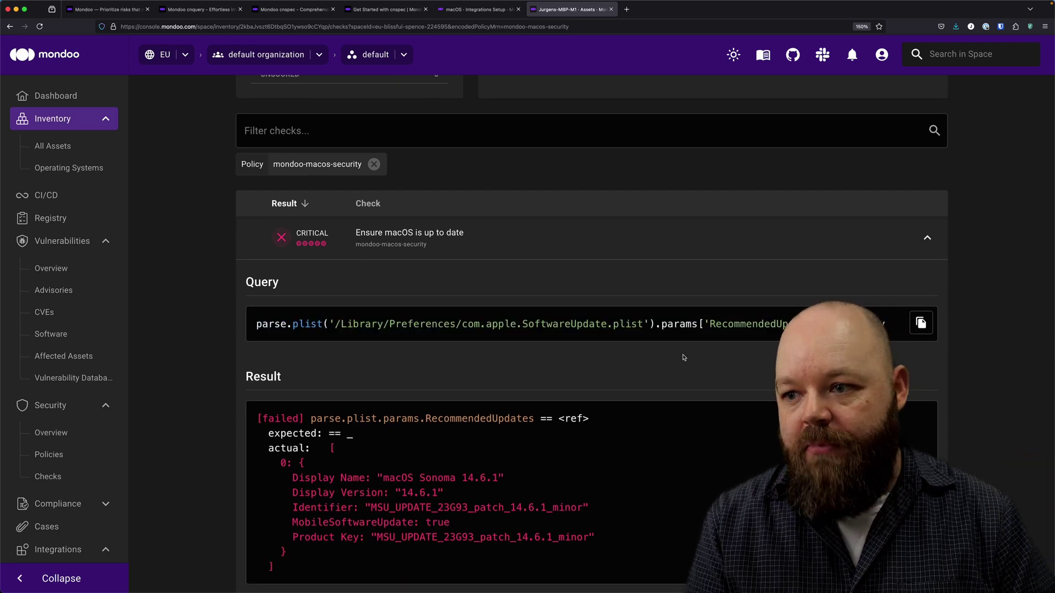
pyautogui.scroll(-2, 458, 365)
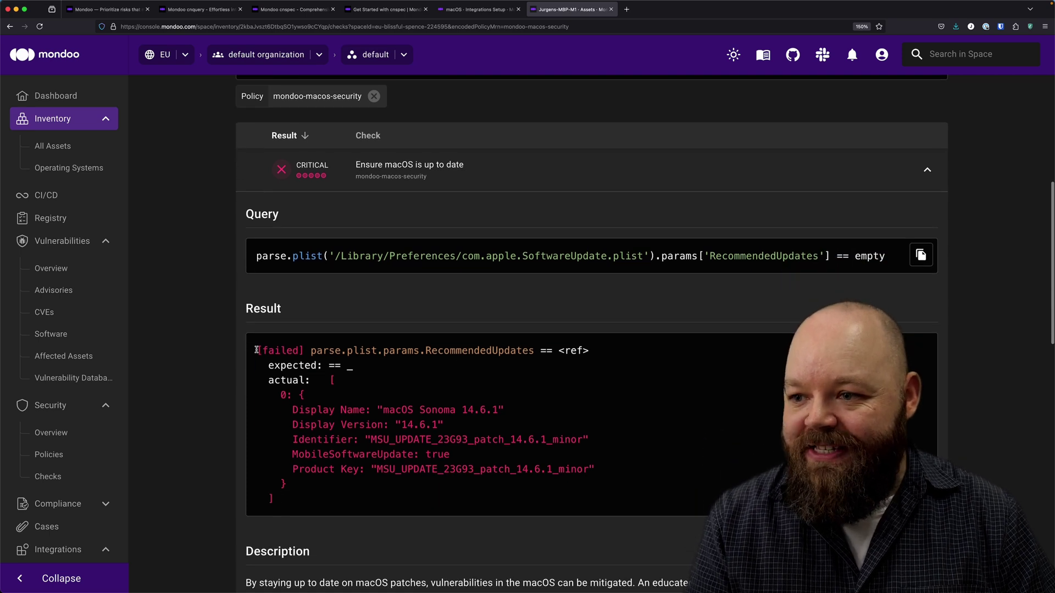
pyautogui.moveTo(256, 349); pyautogui.dragTo(302, 496)
pyautogui.click(329, 498)
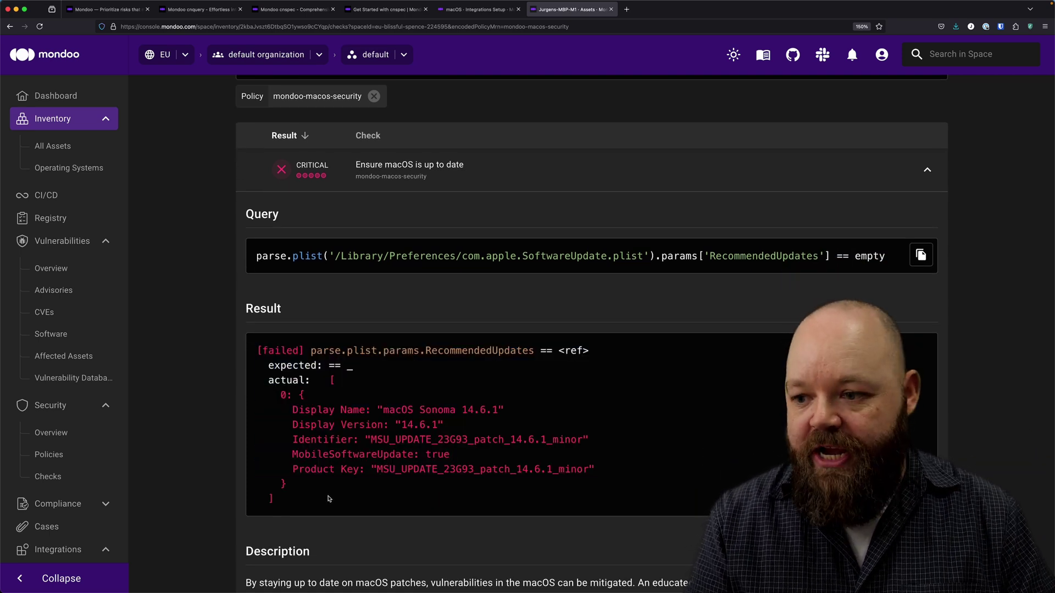
pyautogui.scroll(-1, 328, 498)
pyautogui.scroll(-2, 346, 429)
pyautogui.scroll(-2, 361, 350)
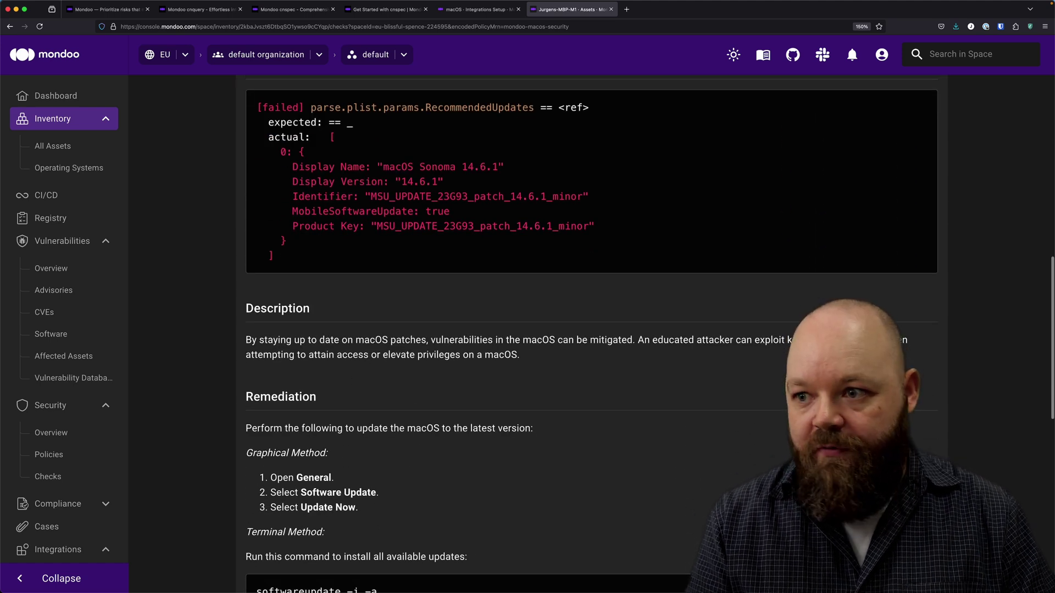
pyautogui.scroll(-2, 389, 356)
pyautogui.scroll(-2, 373, 336)
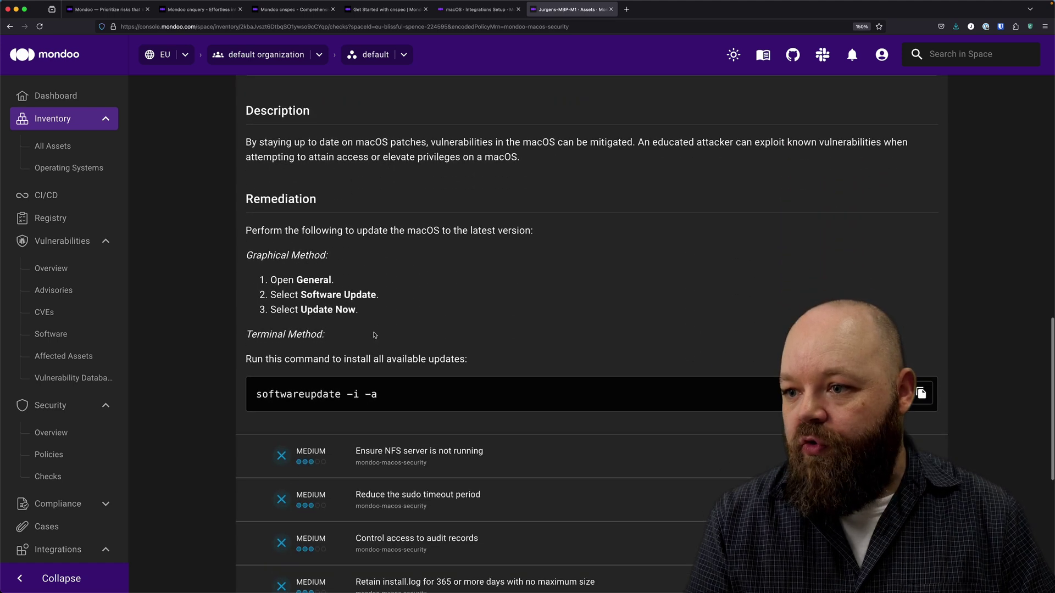
pyautogui.moveTo(248, 202); pyautogui.dragTo(362, 204)
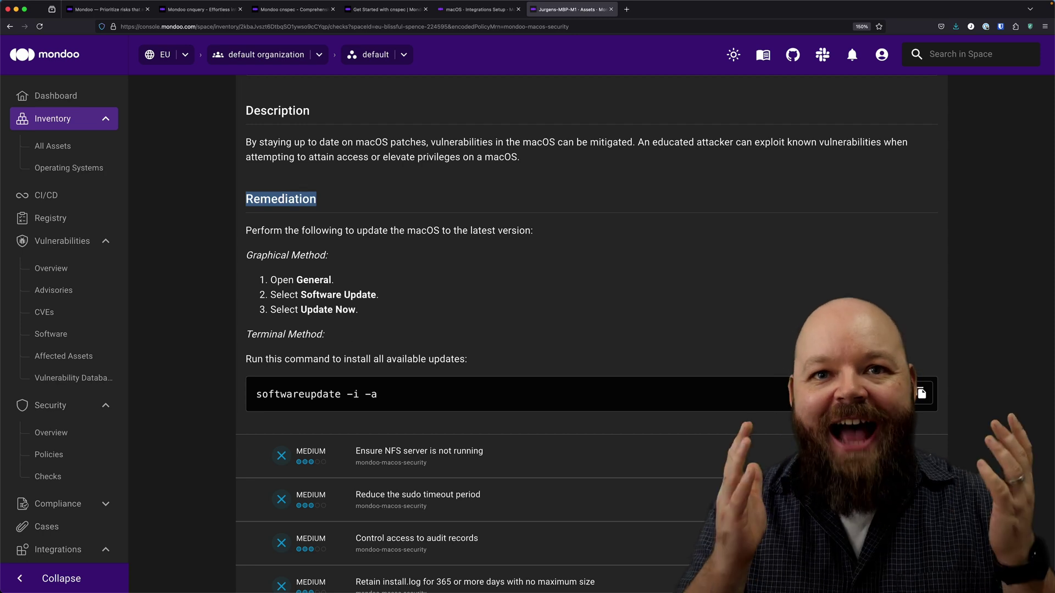
# - Show the MacBook's software list with Firefox 128.0.3 flagged critical, then check About Firefox
pyautogui.press('super+Left')
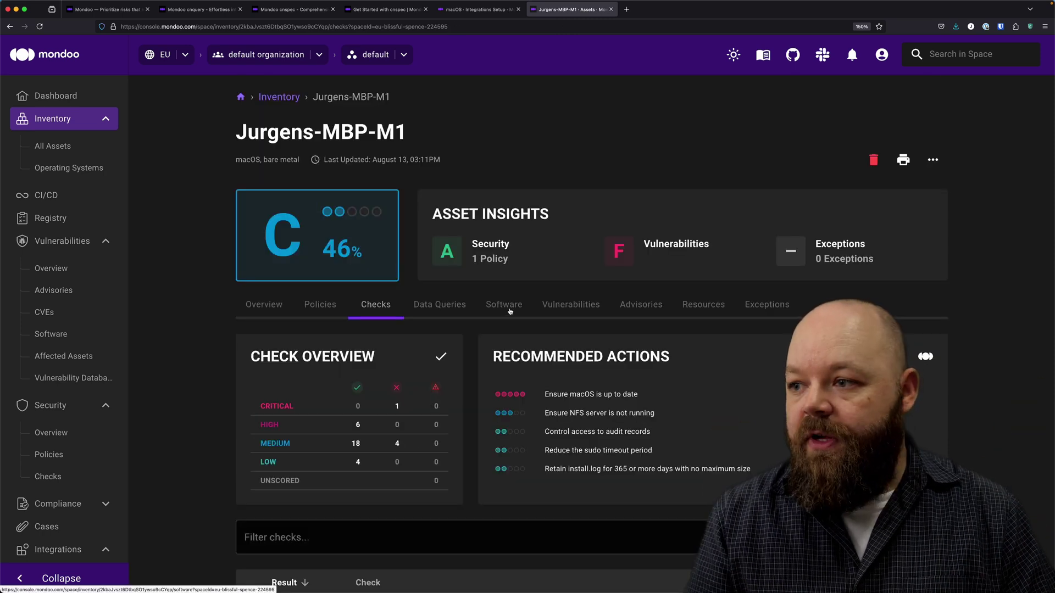
pyautogui.click(504, 305)
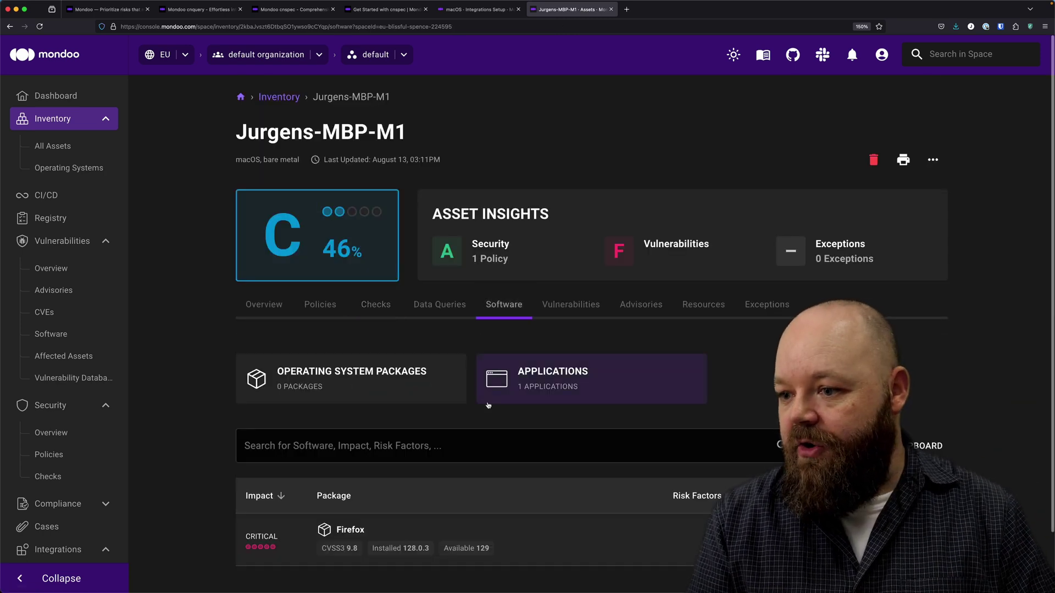
pyautogui.scroll(-1, 375, 449)
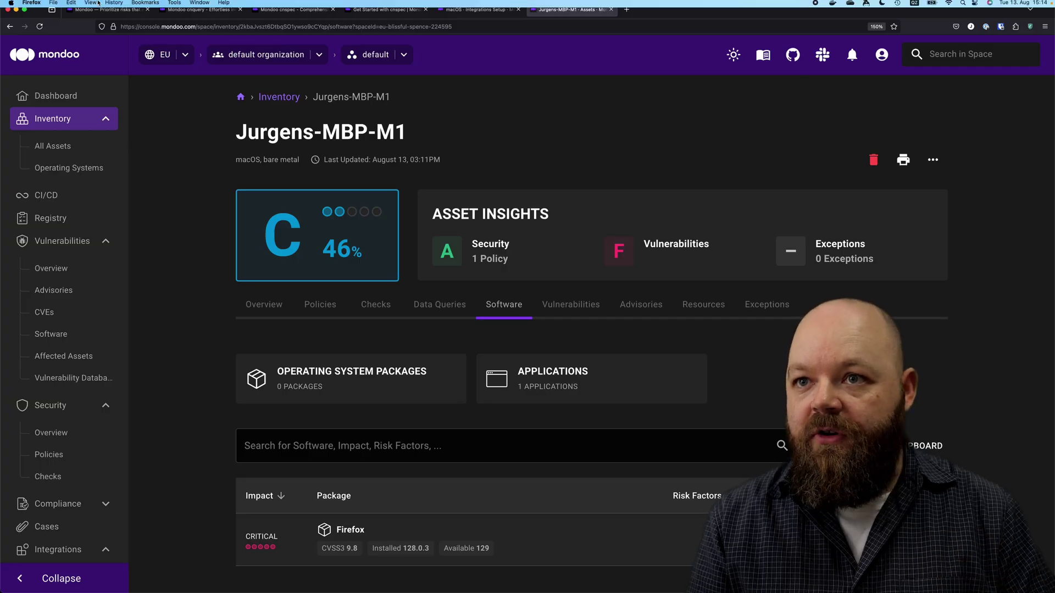
pyautogui.click(31, 3)
pyautogui.click(197, 145)
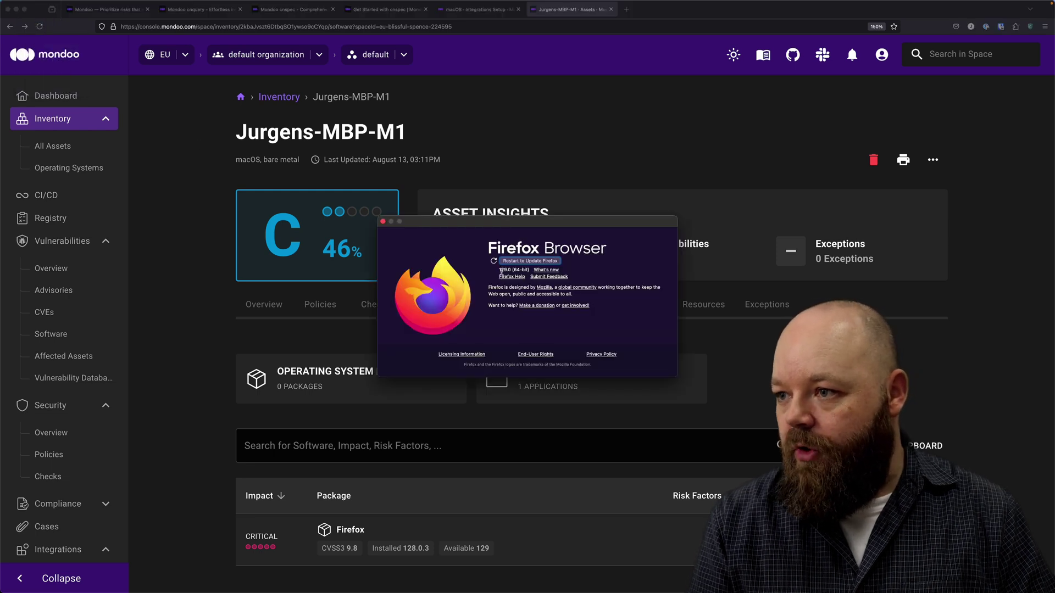
pyautogui.click(384, 222)
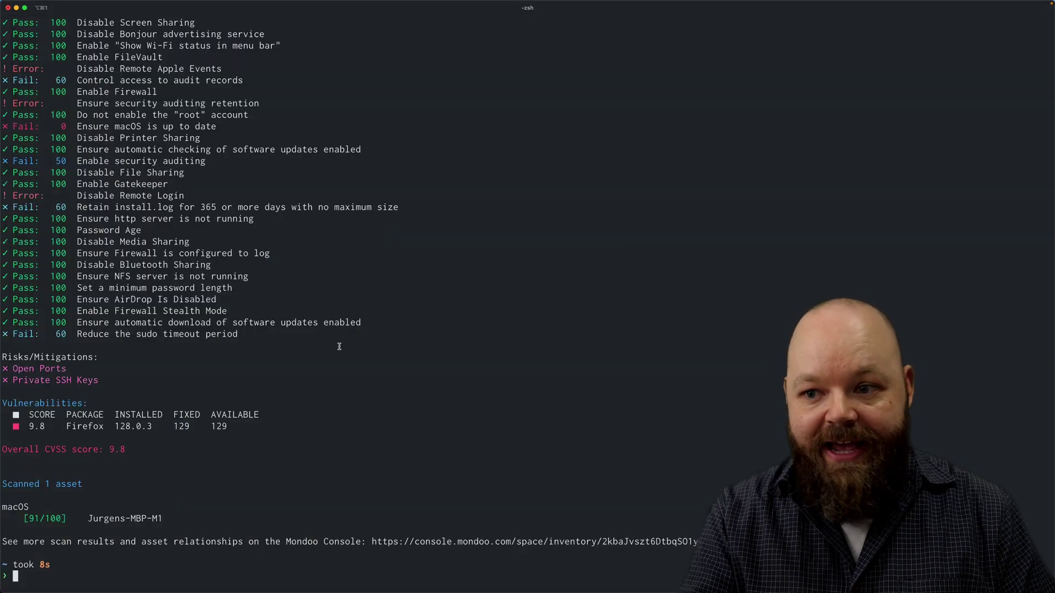
pyautogui.write('cnspec scan local')
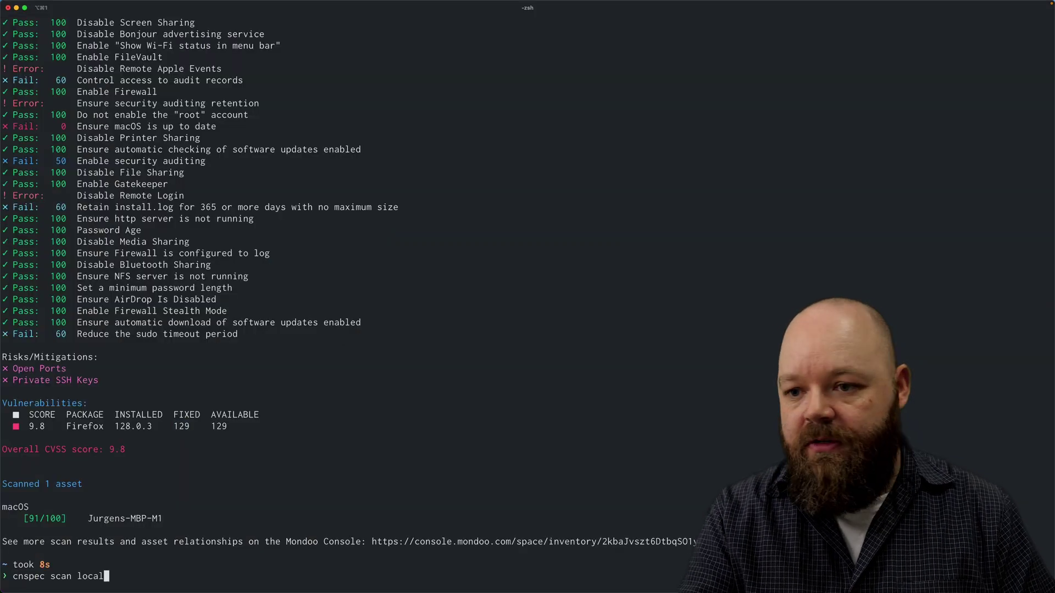
# - Run the 'cnspec scan local' rescan and highlight the [91/100] asset score
pyautogui.press('Return')
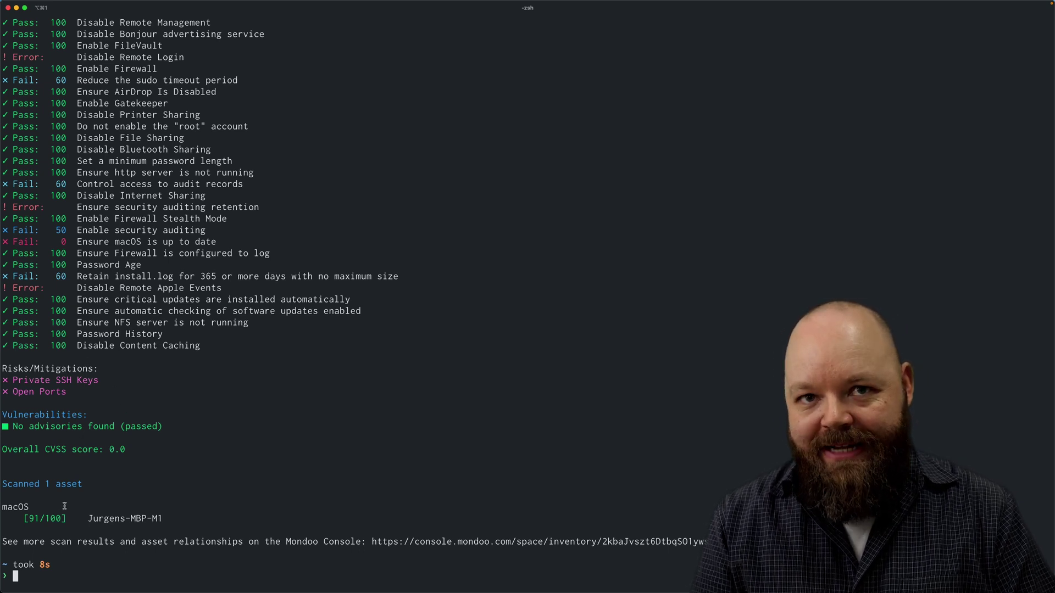
pyautogui.moveTo(24, 519); pyautogui.dragTo(64, 520)
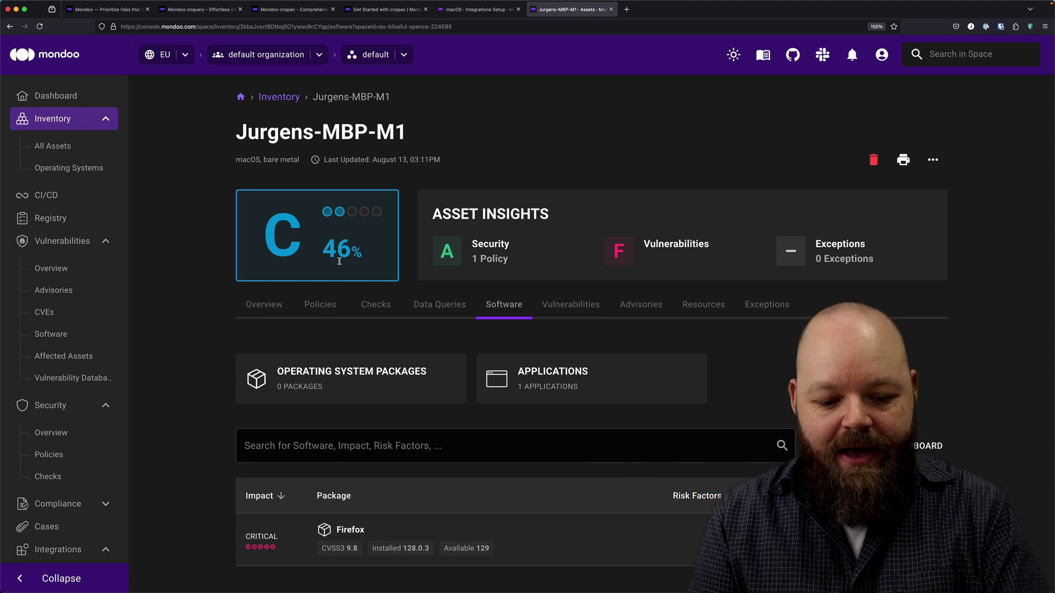
# - Switch back to the terminal's scan results
pyautogui.press('super+Tab')
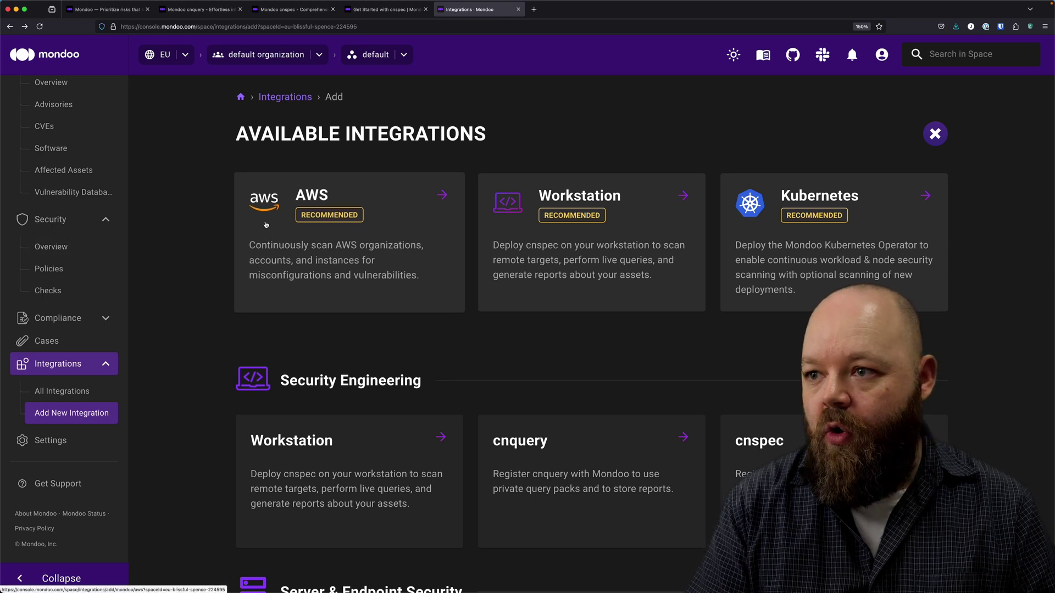
# - Choose the AWS card from Available Integrations to begin its setup
pyautogui.click(382, 207)
pyautogui.scroll(-1, 193, 230)
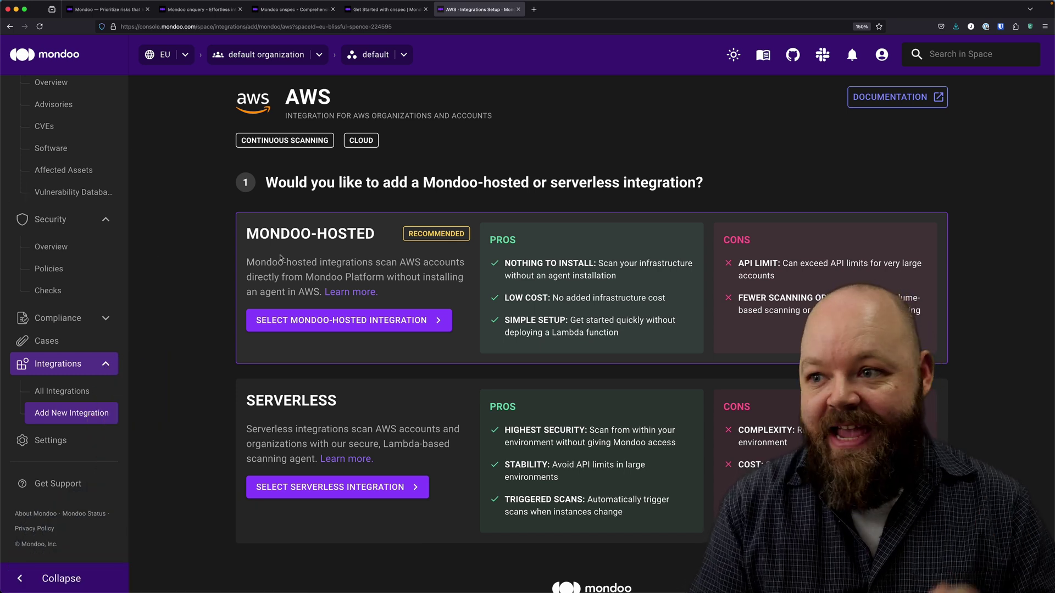
# - Choose the Mondoo-hosted AWS integration, replace its default name, and move to the access key ID
pyautogui.click(374, 325)
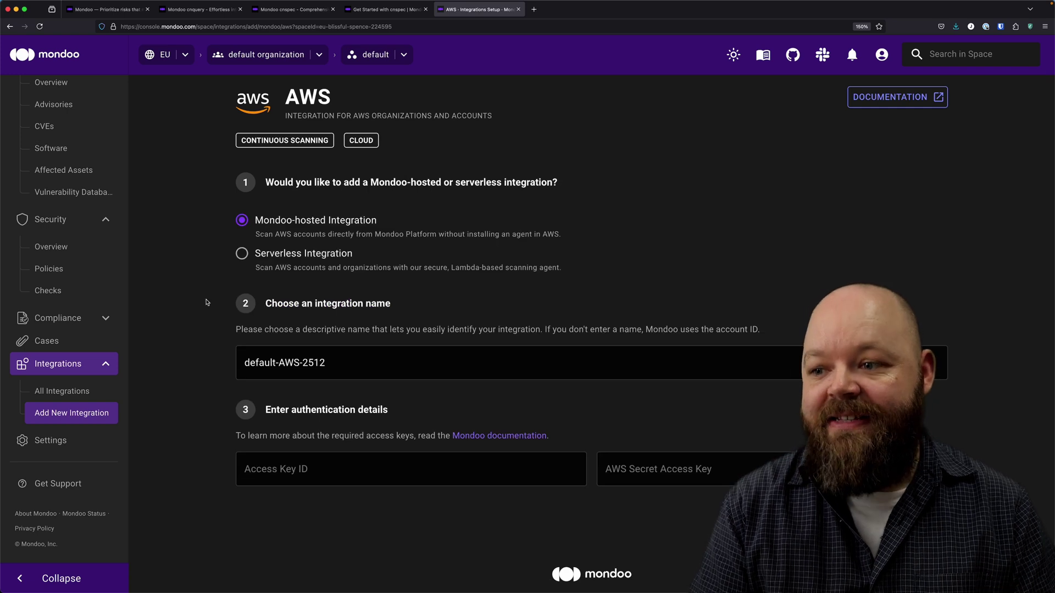
pyautogui.click(336, 364)
pyautogui.moveTo(337, 365); pyautogui.dragTo(220, 364)
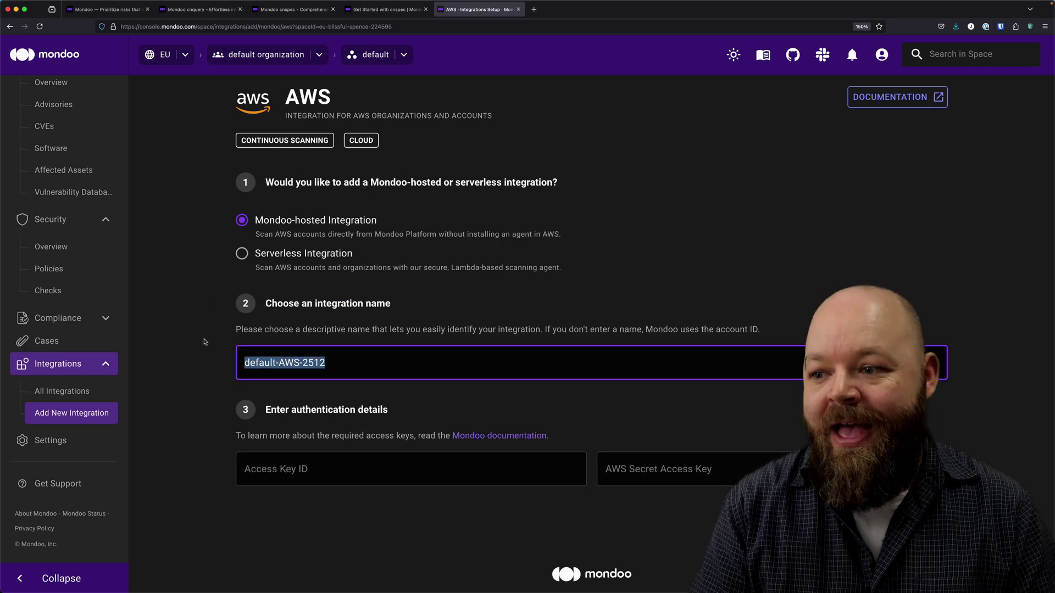
pyautogui.click(255, 468)
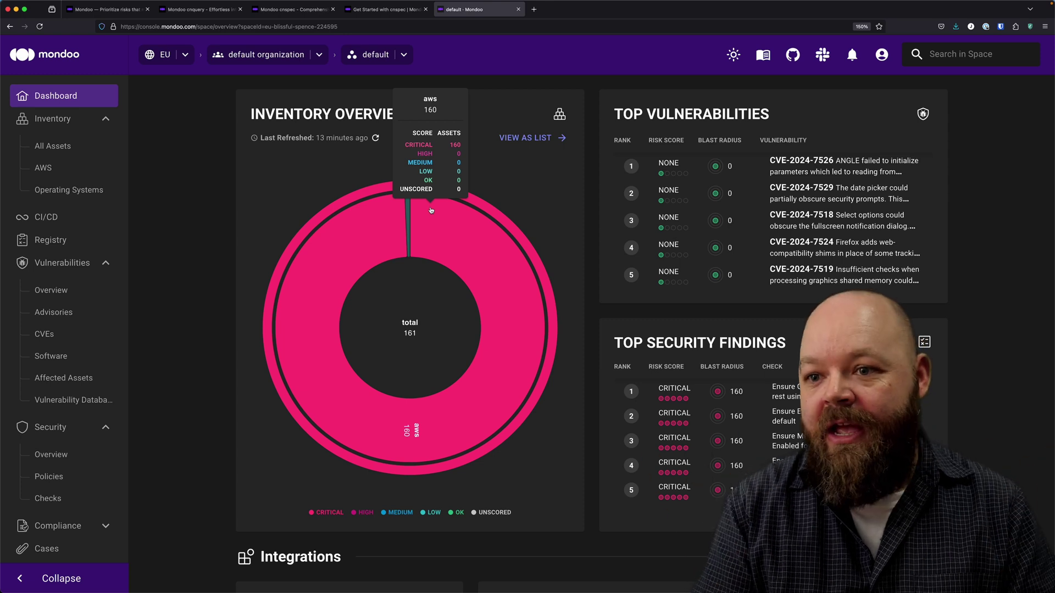
# - Filter the inventory to AWS, collapse AWS Accounts and expand the S3 Buckets list
pyautogui.click(63, 171)
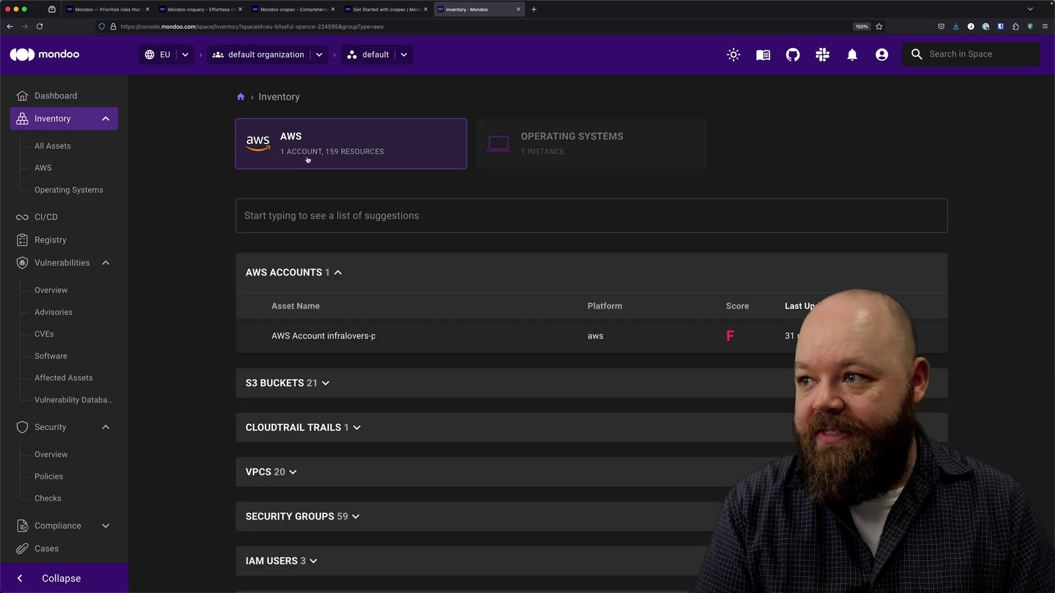
pyautogui.click(571, 152)
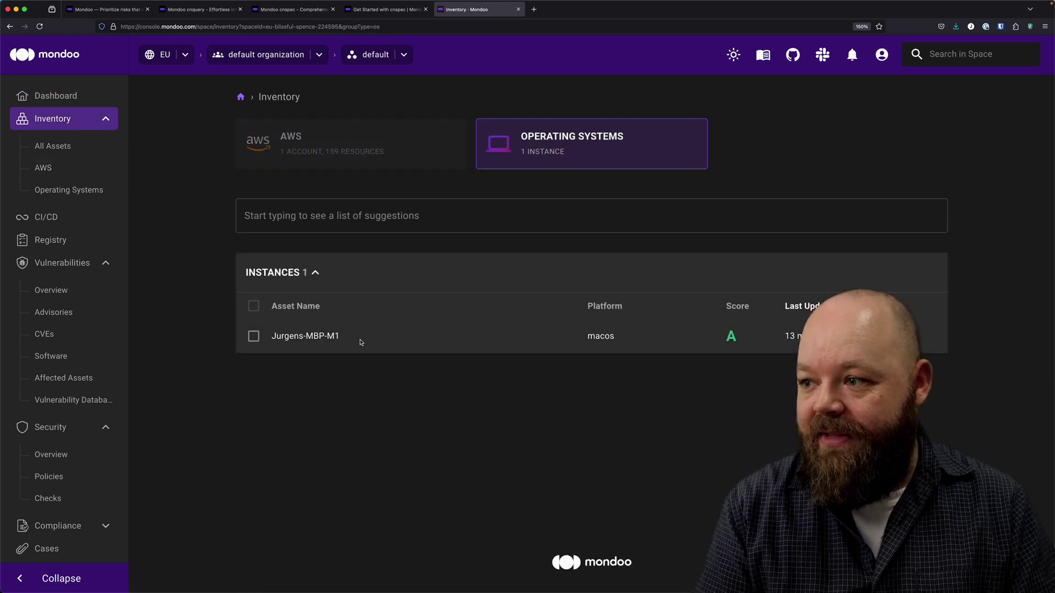
pyautogui.click(347, 131)
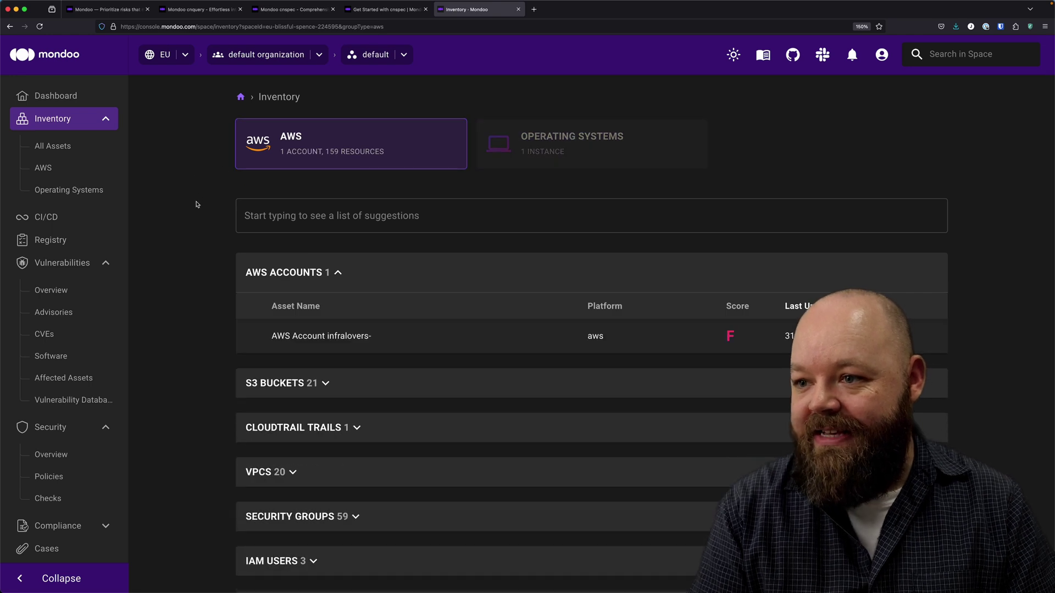
pyautogui.click(338, 273)
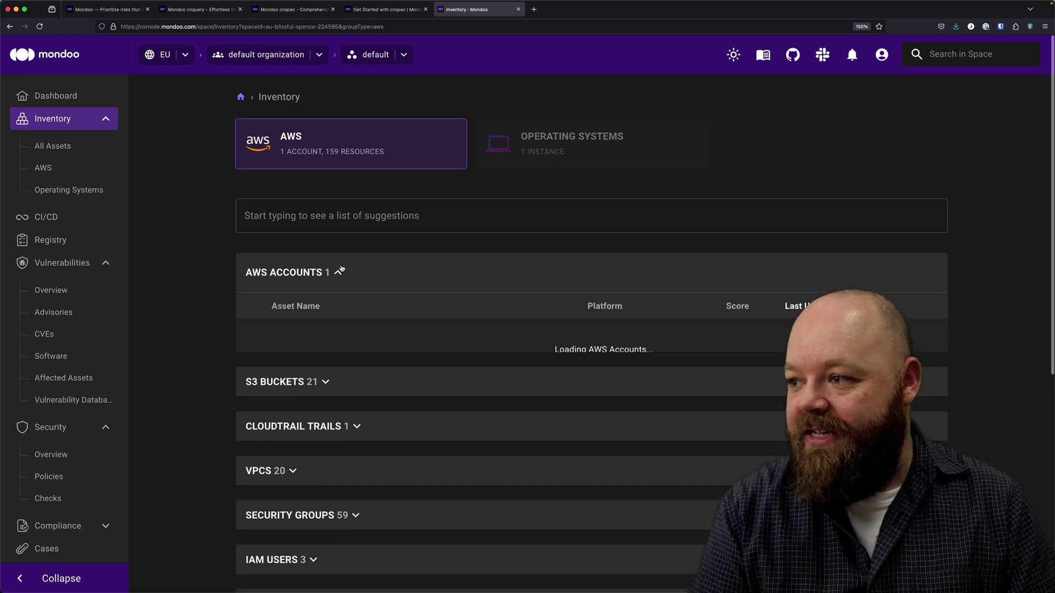
pyautogui.click(337, 272)
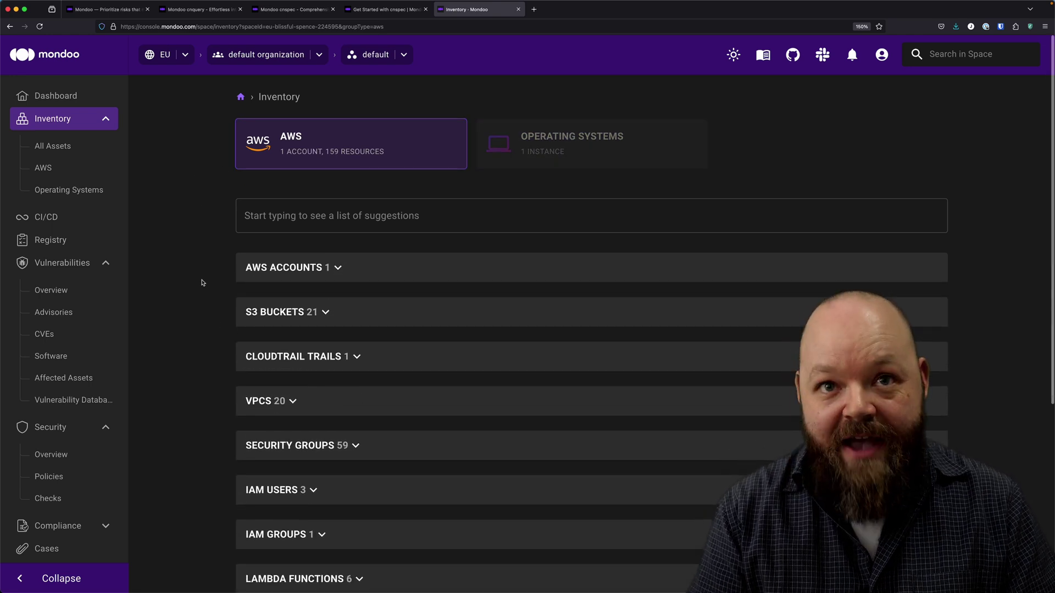
pyautogui.scroll(-1, 202, 283)
pyautogui.click(325, 295)
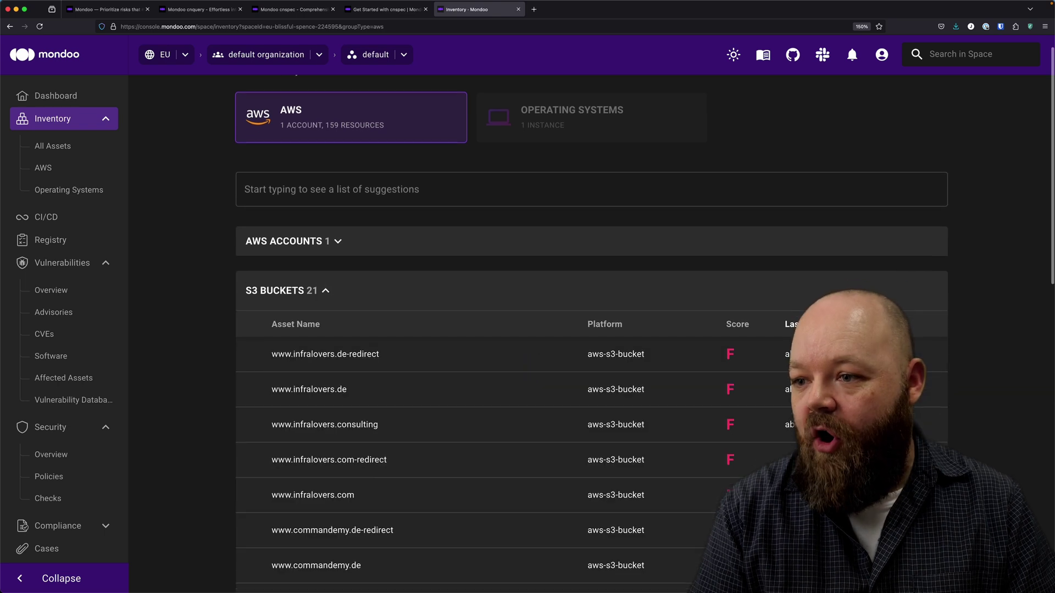
pyautogui.scroll(-4, 202, 224)
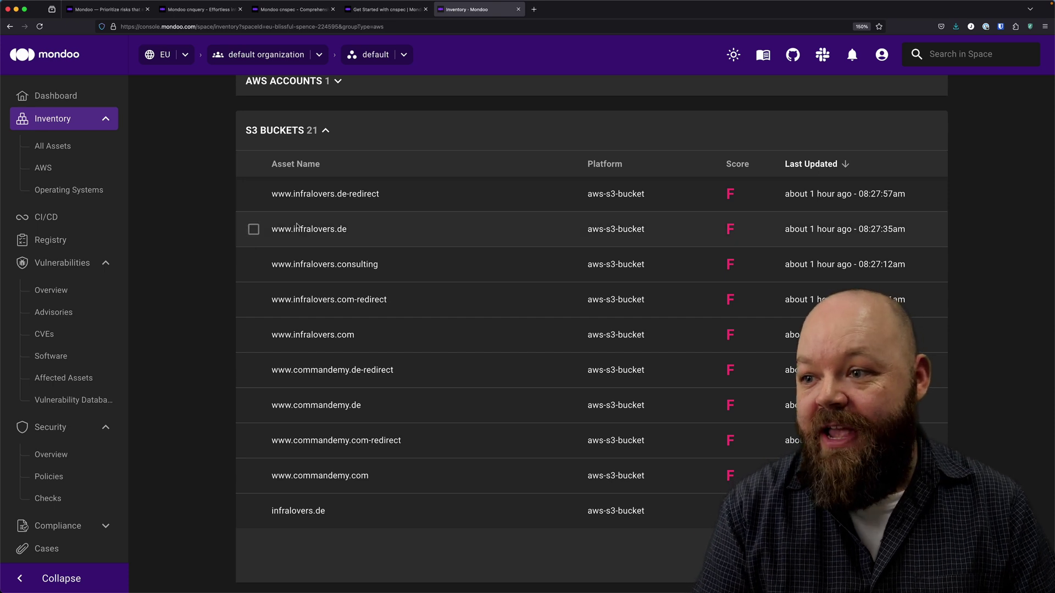
pyautogui.click(299, 333)
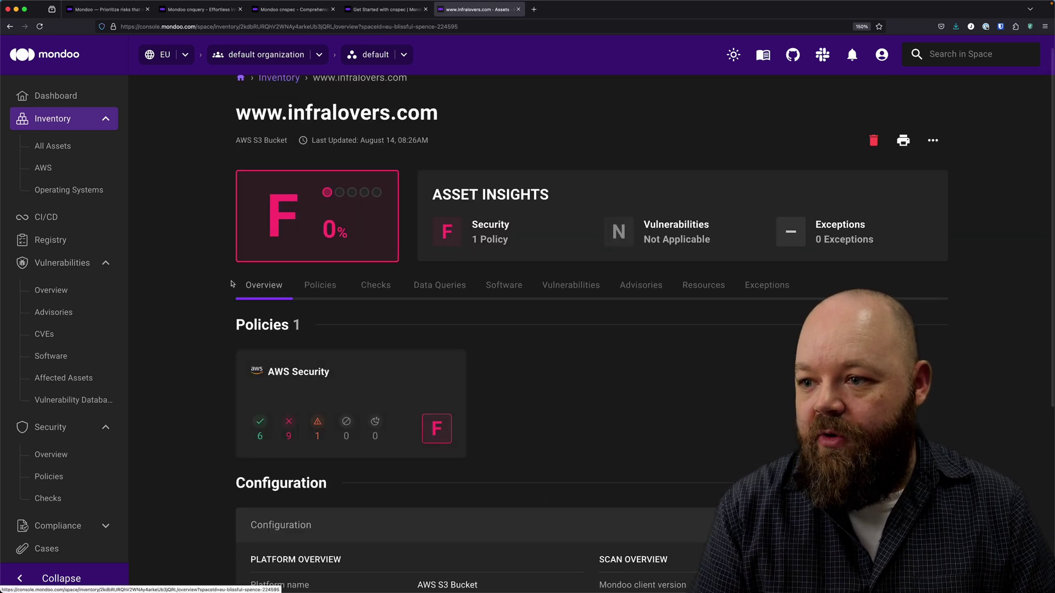
pyautogui.scroll(-1, 229, 293)
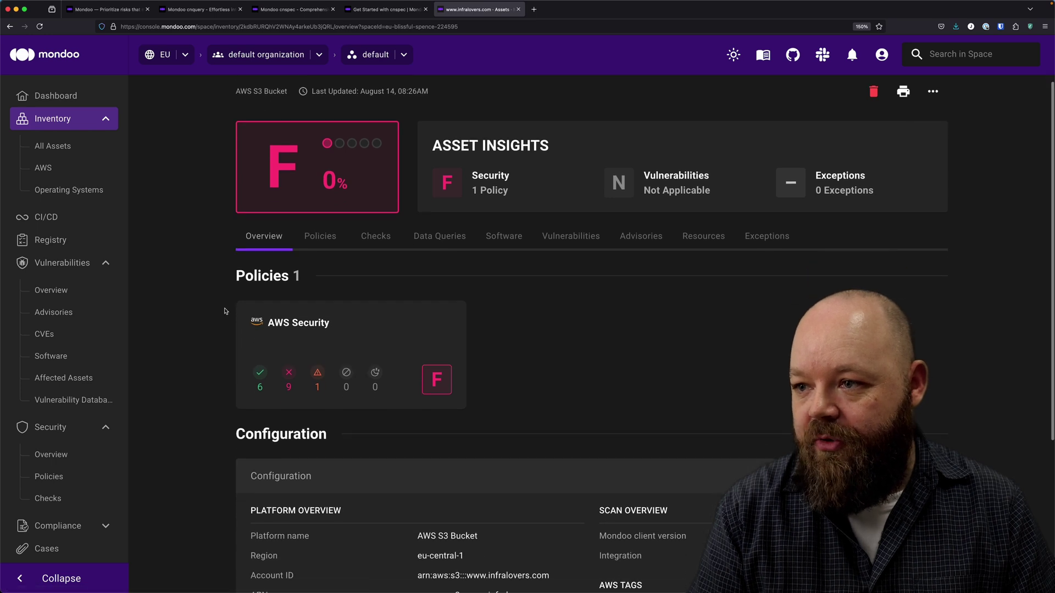
pyautogui.scroll(-1, 224, 311)
pyautogui.click(323, 141)
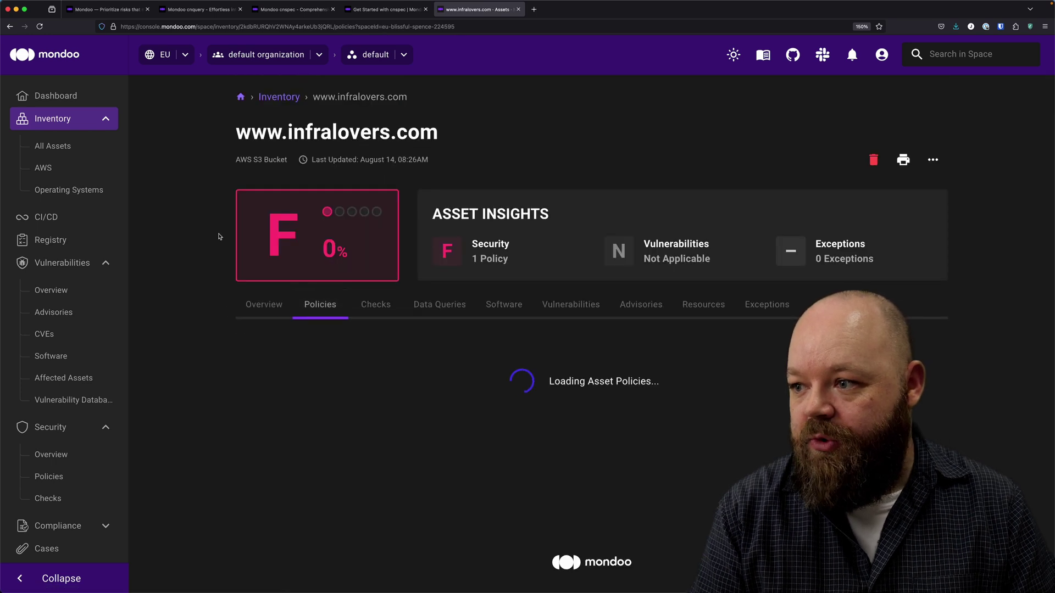
pyautogui.scroll(-1, 213, 244)
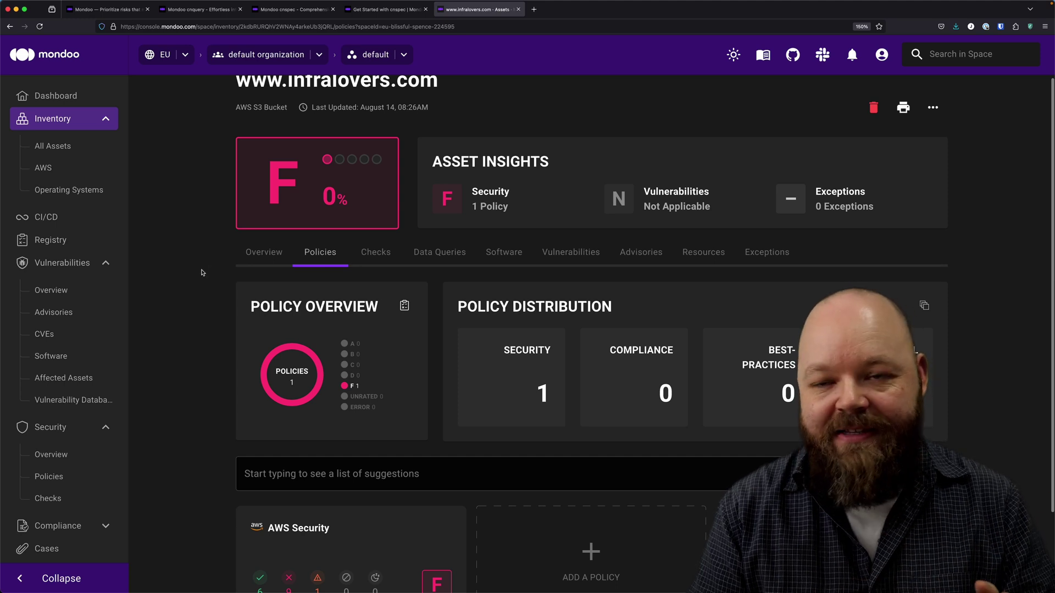
pyautogui.scroll(-2, 202, 272)
pyautogui.click(335, 431)
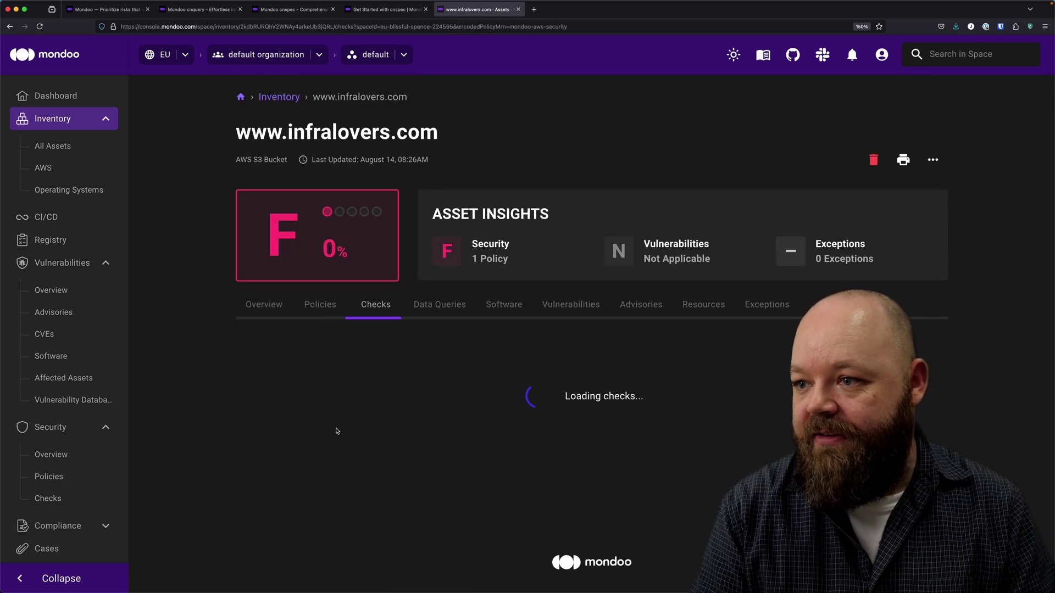
pyautogui.scroll(-1, 496, 308)
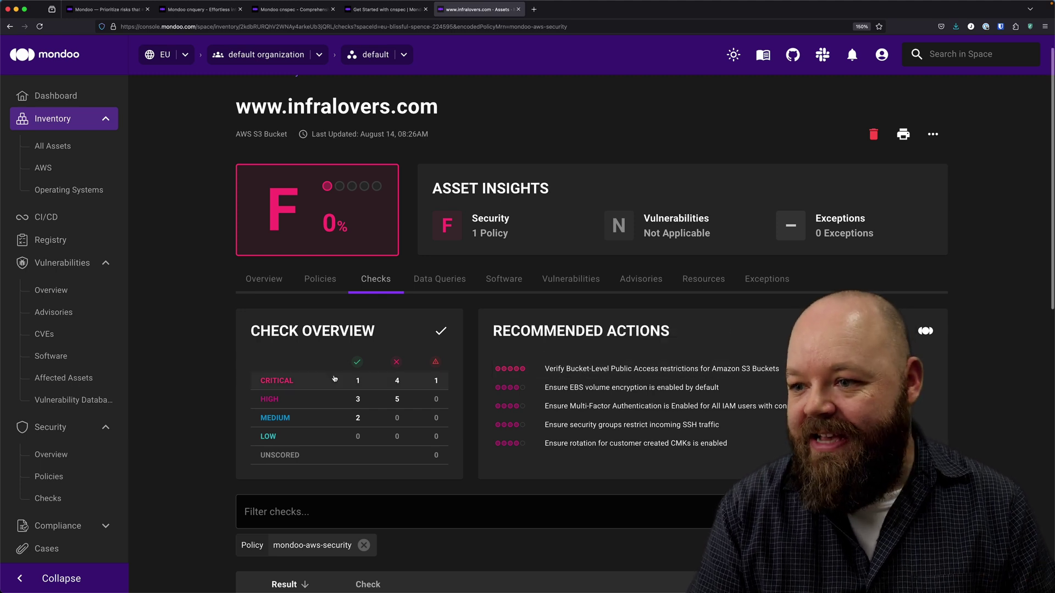
pyautogui.scroll(-2, 201, 349)
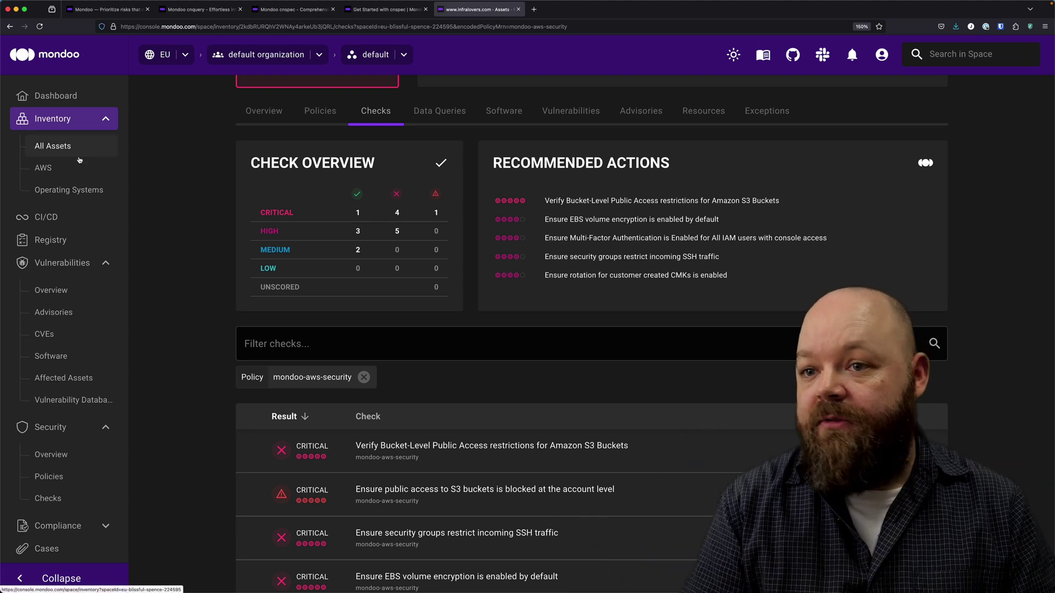
# - In the AWS inventory, collapse S3 buckets and briefly expand VPCs, security groups and IAM users
pyautogui.click(49, 167)
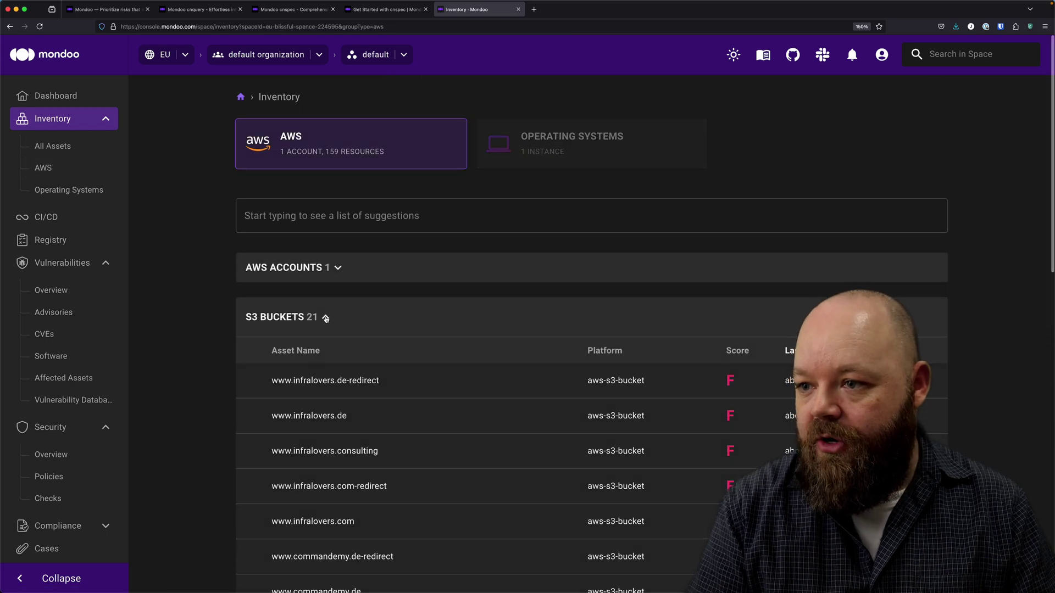
pyautogui.click(324, 317)
pyautogui.scroll(-1, 207, 316)
pyautogui.scroll(-2, 206, 315)
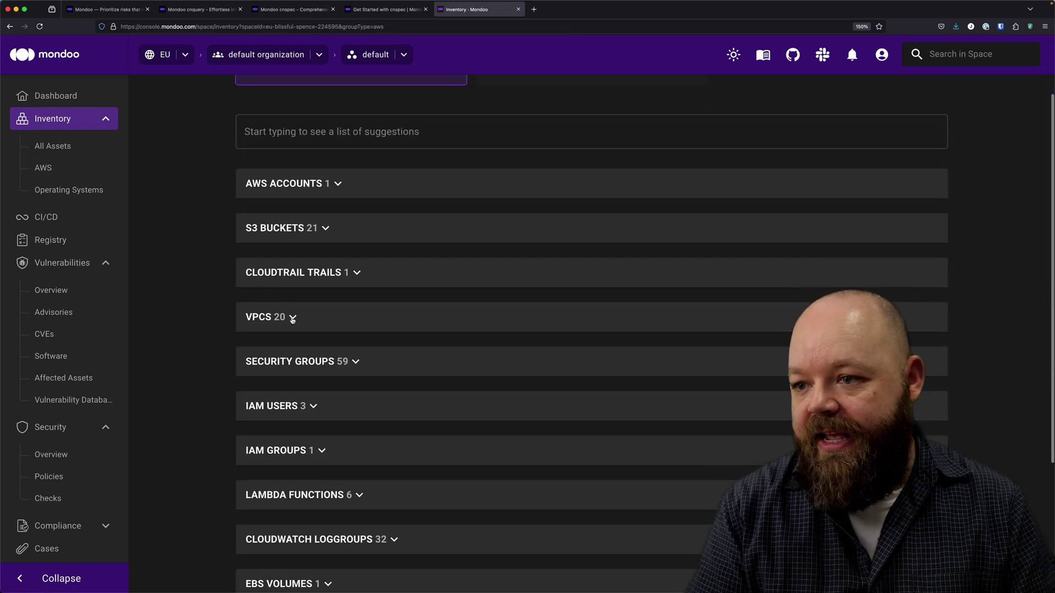
pyautogui.click(293, 316)
pyautogui.click(291, 318)
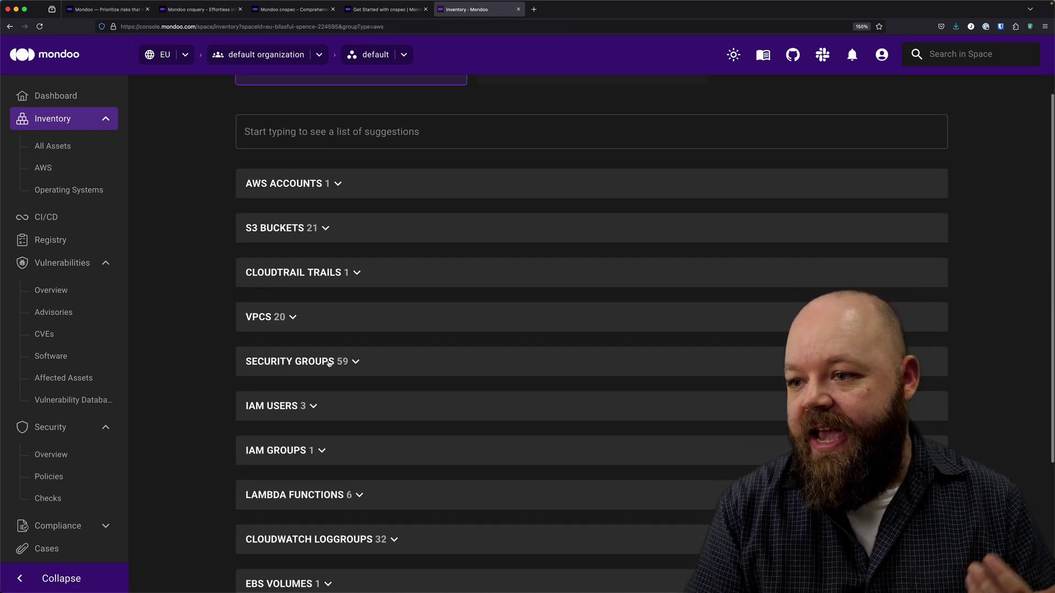
pyautogui.click(288, 363)
pyautogui.scroll(-2, 200, 355)
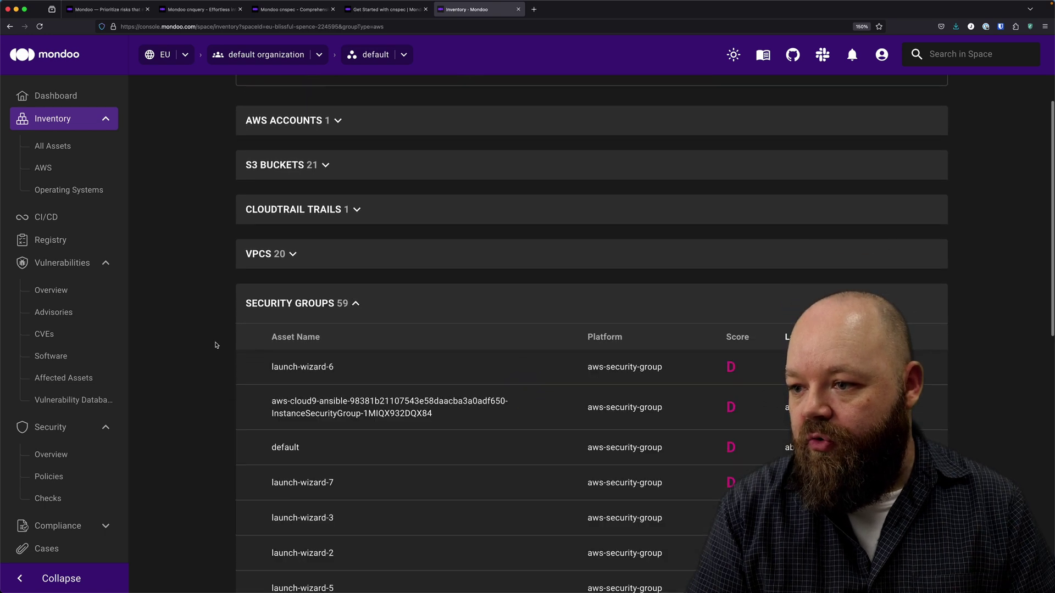
pyautogui.scroll(-5, 217, 324)
pyautogui.scroll(3, 223, 322)
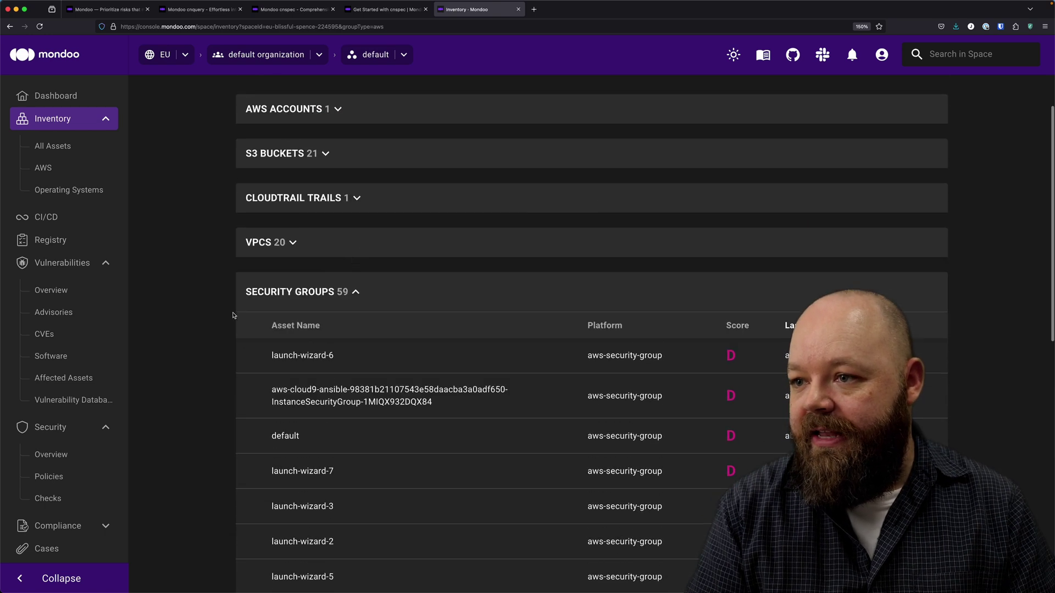
pyautogui.click(356, 293)
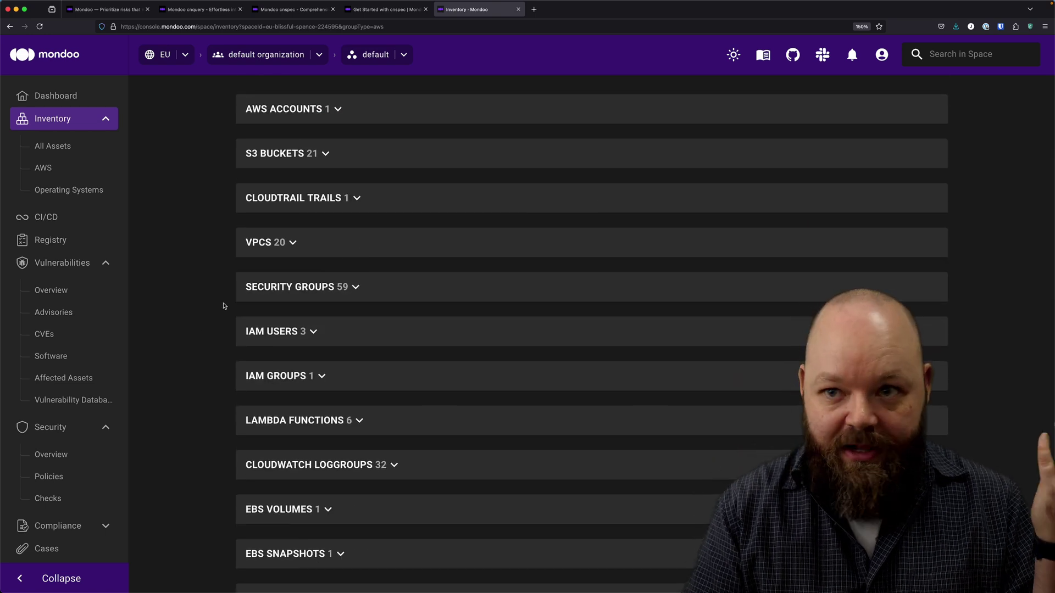
pyautogui.scroll(-1, 222, 305)
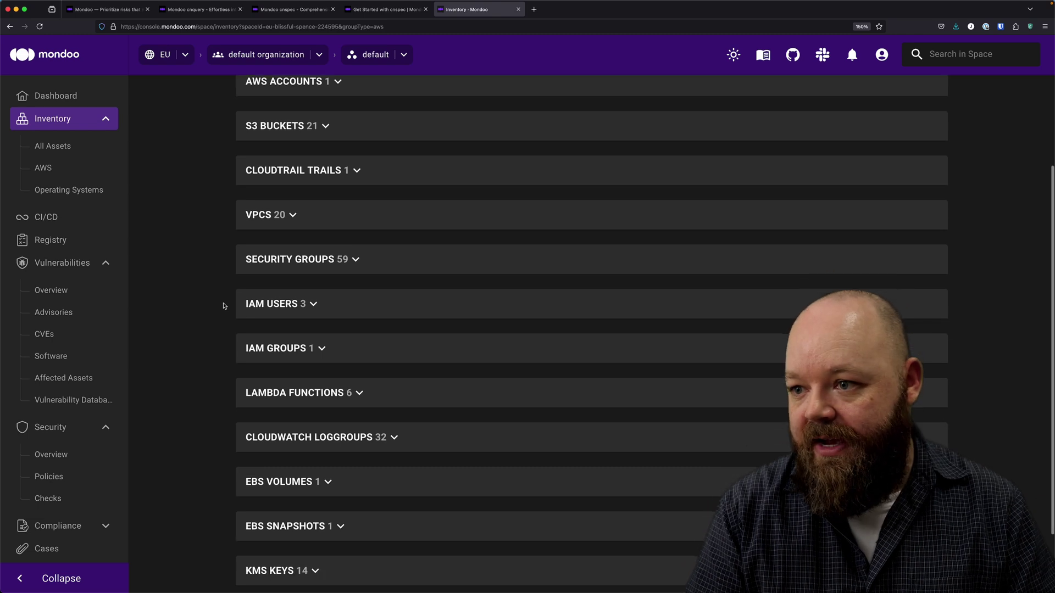
pyautogui.click(314, 304)
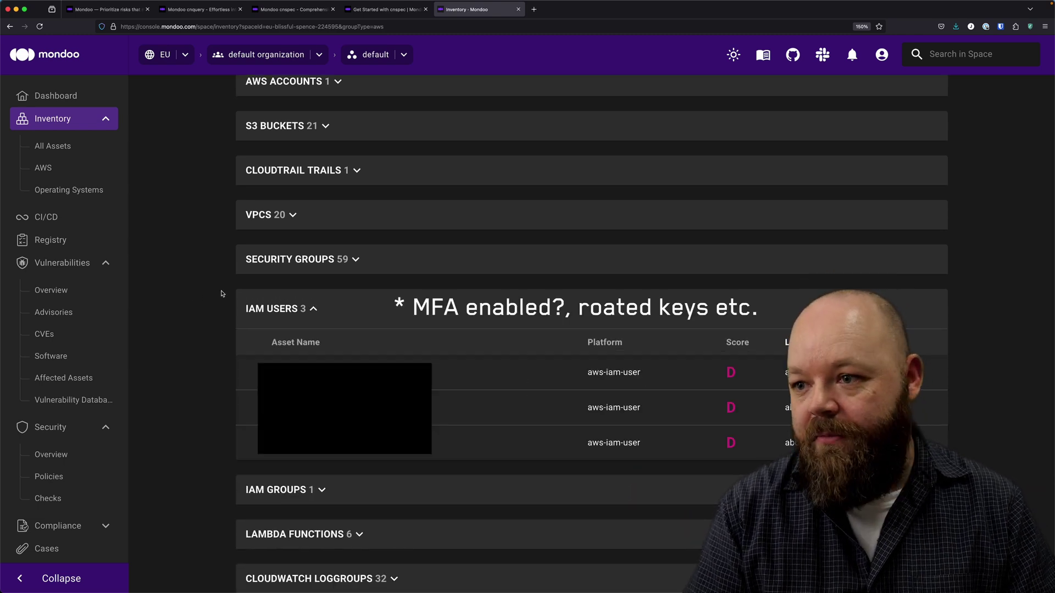
pyautogui.click(313, 309)
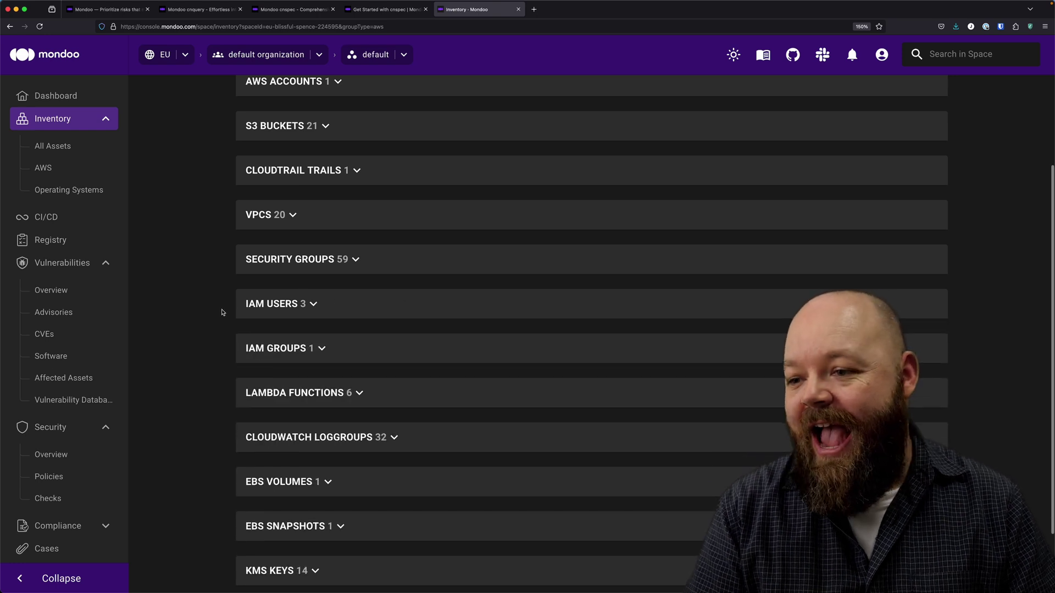
pyautogui.scroll(-2, 223, 312)
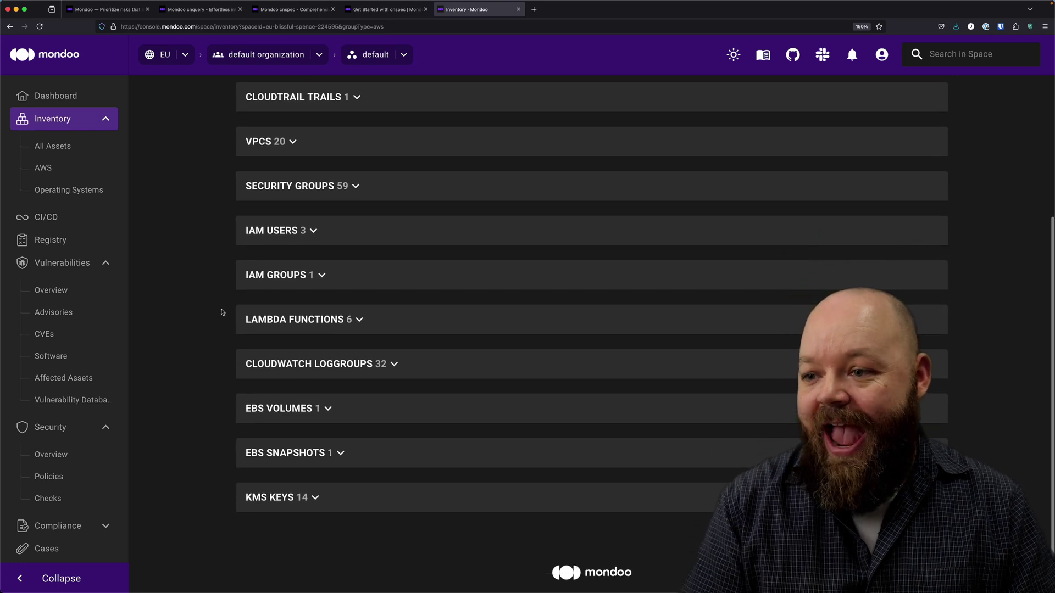